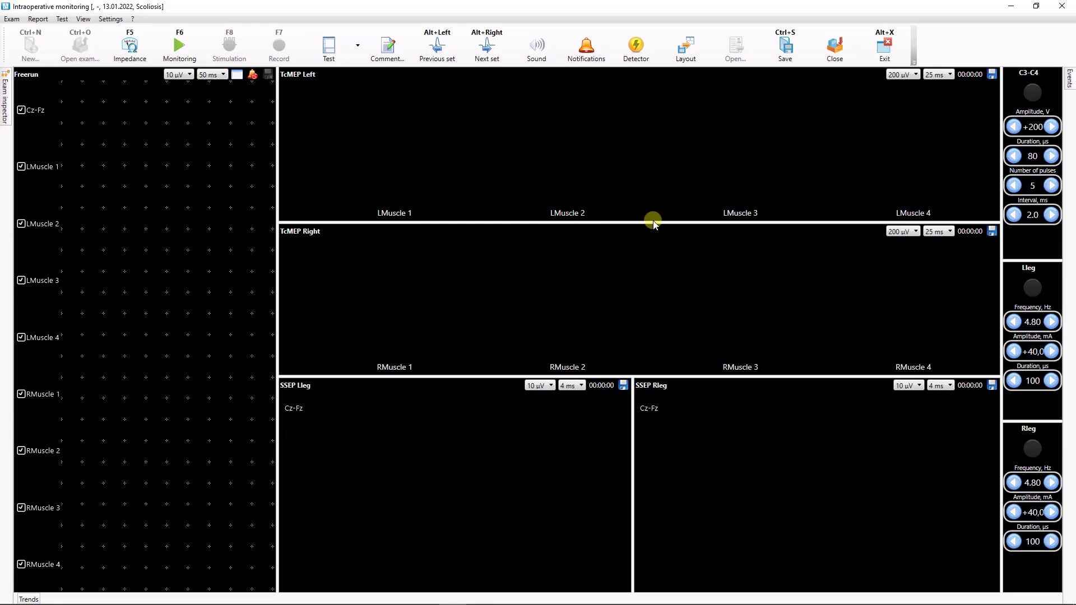
# - Shorten TcMEP Left, shift the Freerun boundary, and raise the top of the SSEP panels
pyautogui.moveTo(654, 225)
pyautogui.mouseDown()
pyautogui.moveTo(653, 164)
pyautogui.moveTo(653, 214)
pyautogui.mouseUp()
pyautogui.moveTo(277, 312)
pyautogui.mouseDown()
pyautogui.moveTo(204, 328)
pyautogui.moveTo(277, 333)
pyautogui.mouseUp()
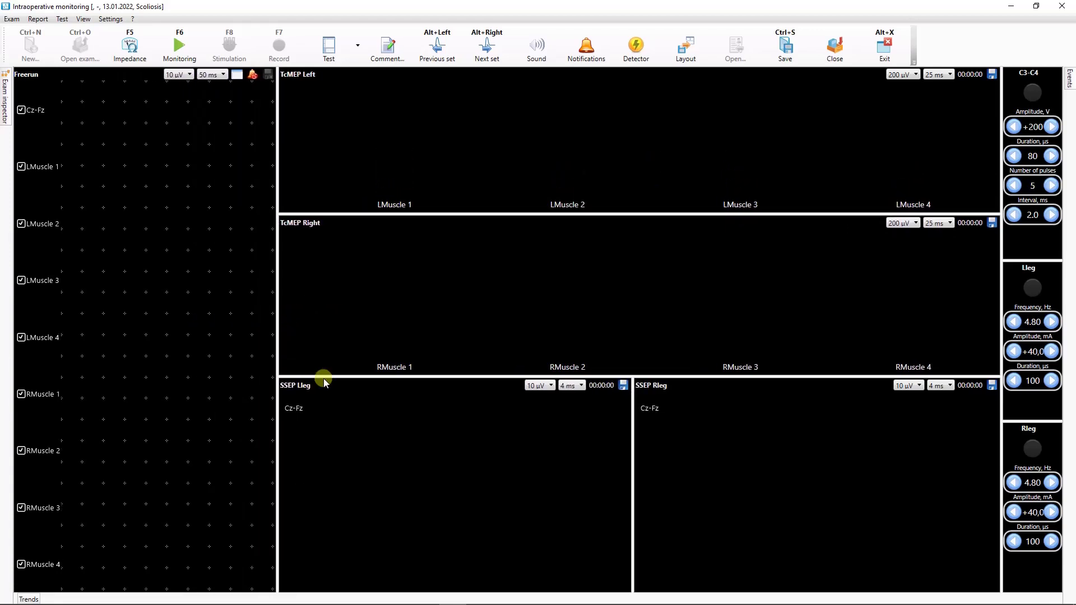
pyautogui.moveTo(325, 376)
pyautogui.mouseDown()
pyautogui.moveTo(336, 325)
pyautogui.moveTo(329, 367)
pyautogui.mouseUp()
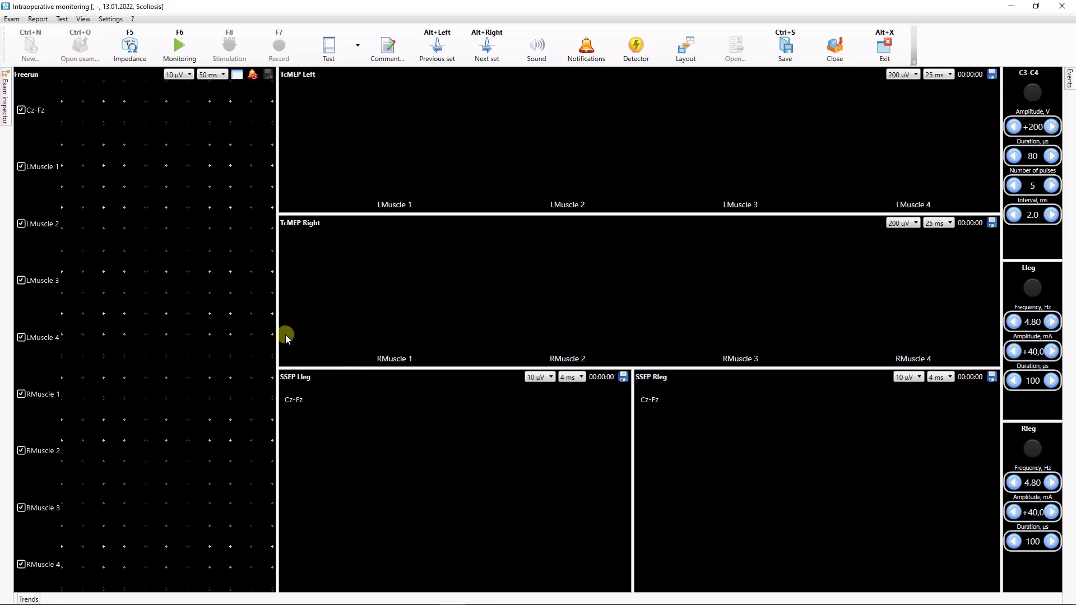
# - Turn on window headers for every panel from the Test menu's Show\hide headers option
pyautogui.click(62, 19)
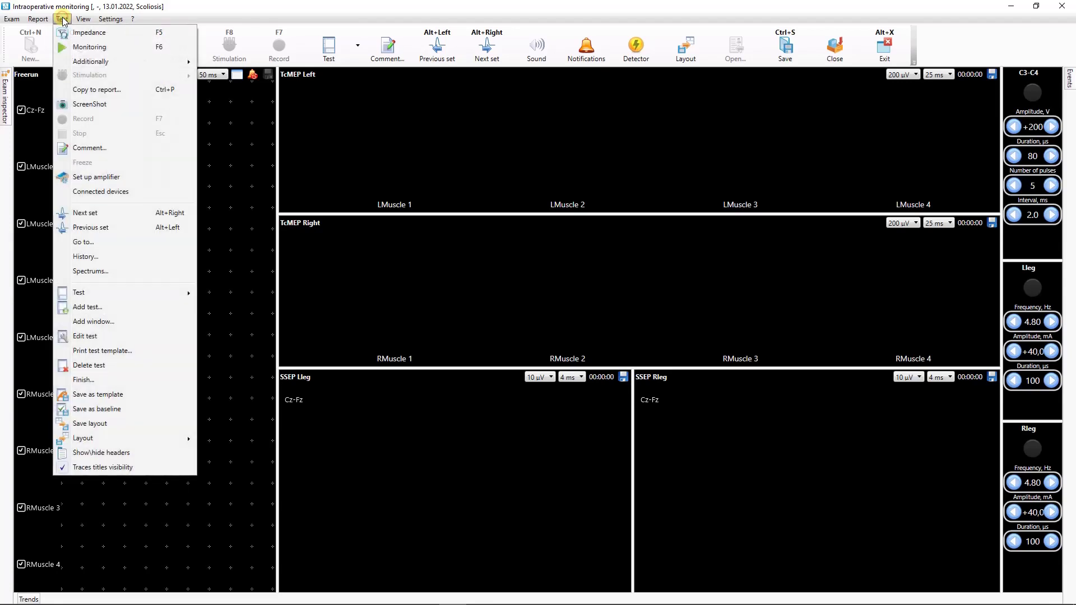
pyautogui.click(144, 455)
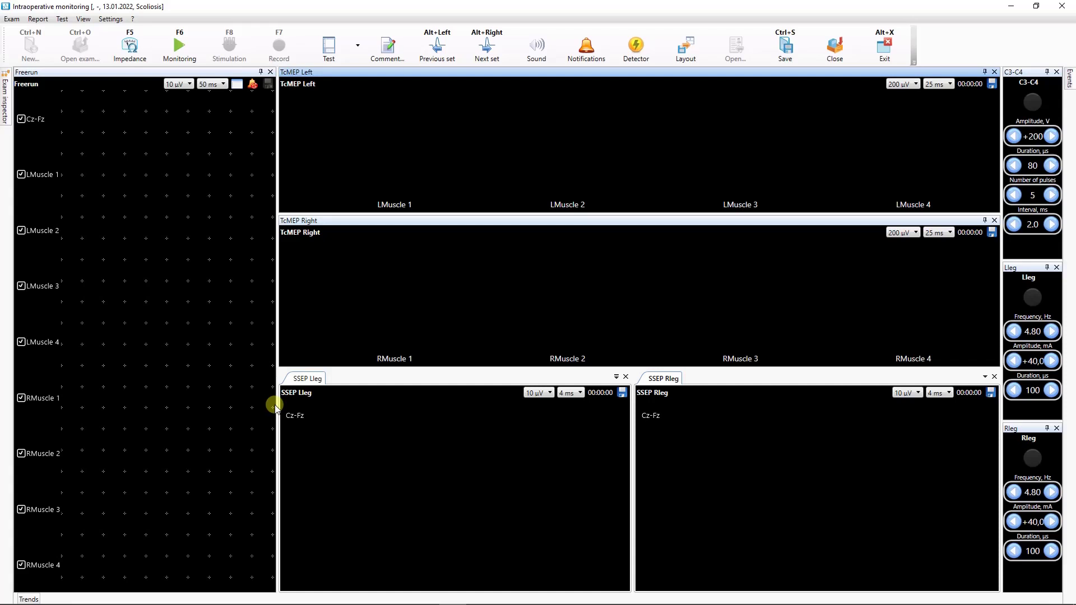
# - Dock SSEP Lleg below Freerun, then pull it out as a floating window
pyautogui.moveTo(301, 379); pyautogui.dragTo(148, 349)
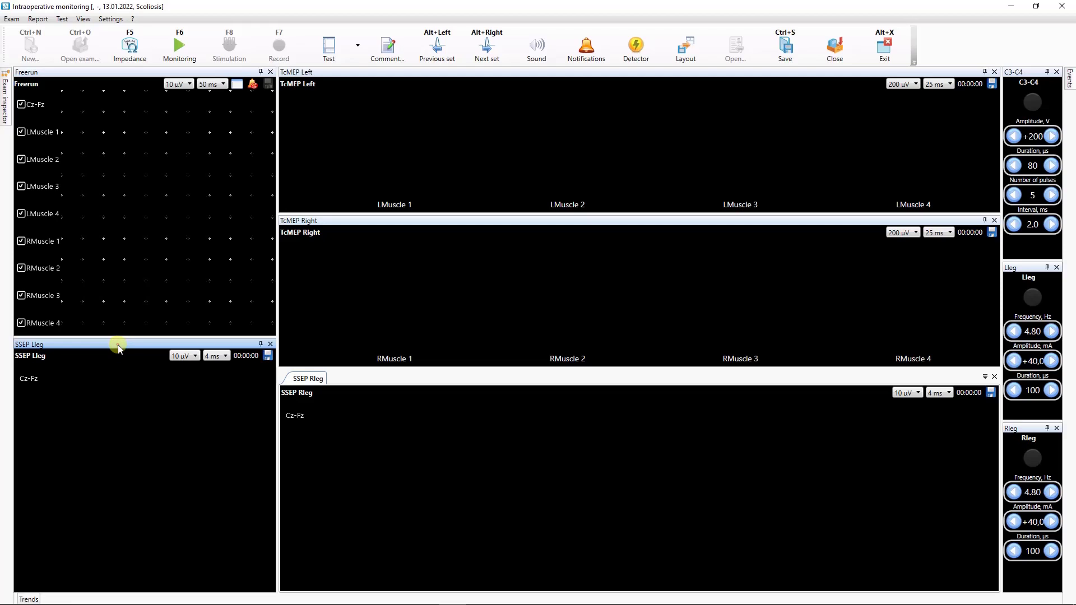
pyautogui.moveTo(118, 348); pyautogui.dragTo(486, 257)
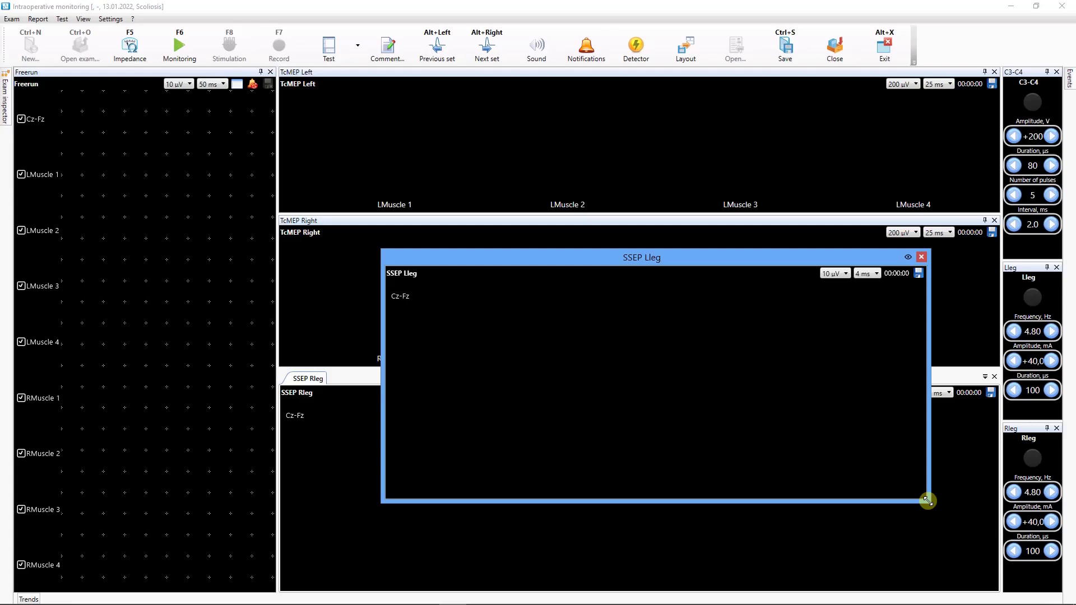
# - Narrow the floating SSEP Lleg window, enable transparency at 54% active, and move it over Freerun
pyautogui.moveTo(928, 501); pyautogui.dragTo(686, 500)
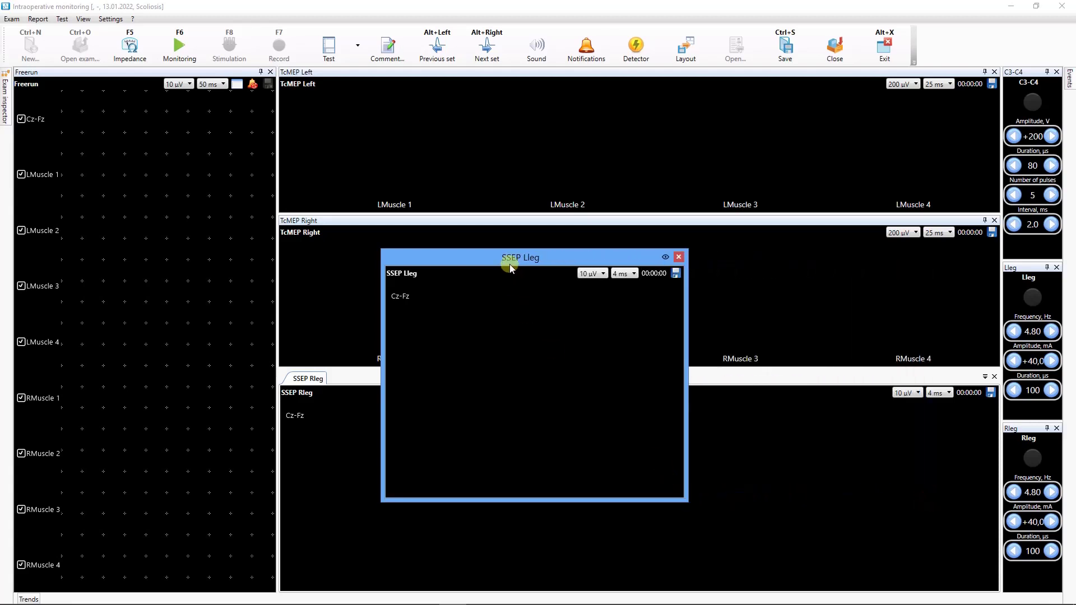
pyautogui.moveTo(503, 259); pyautogui.dragTo(583, 222)
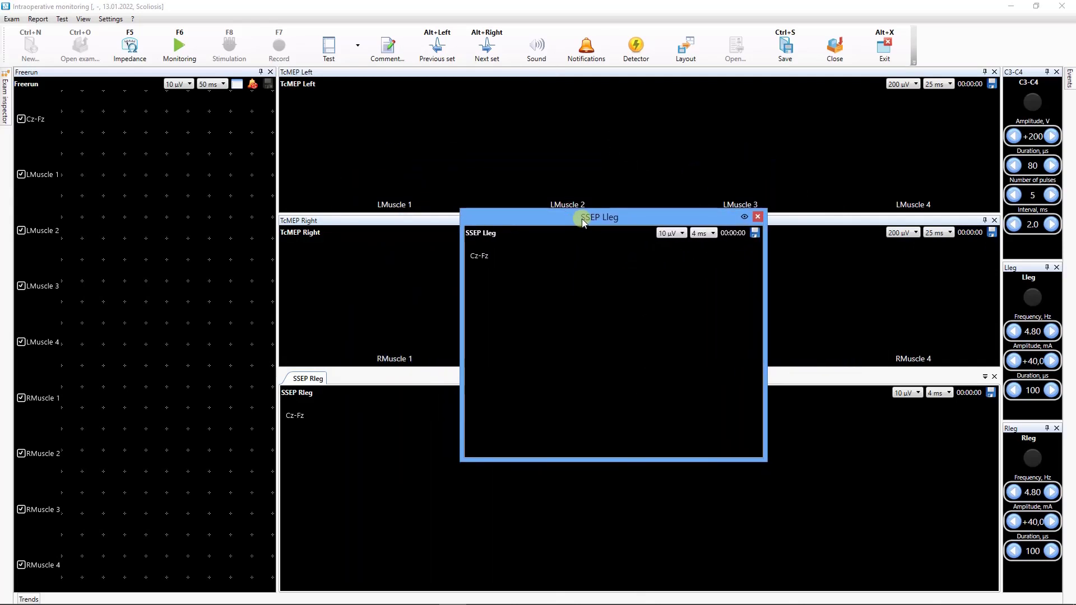
pyautogui.click(746, 219)
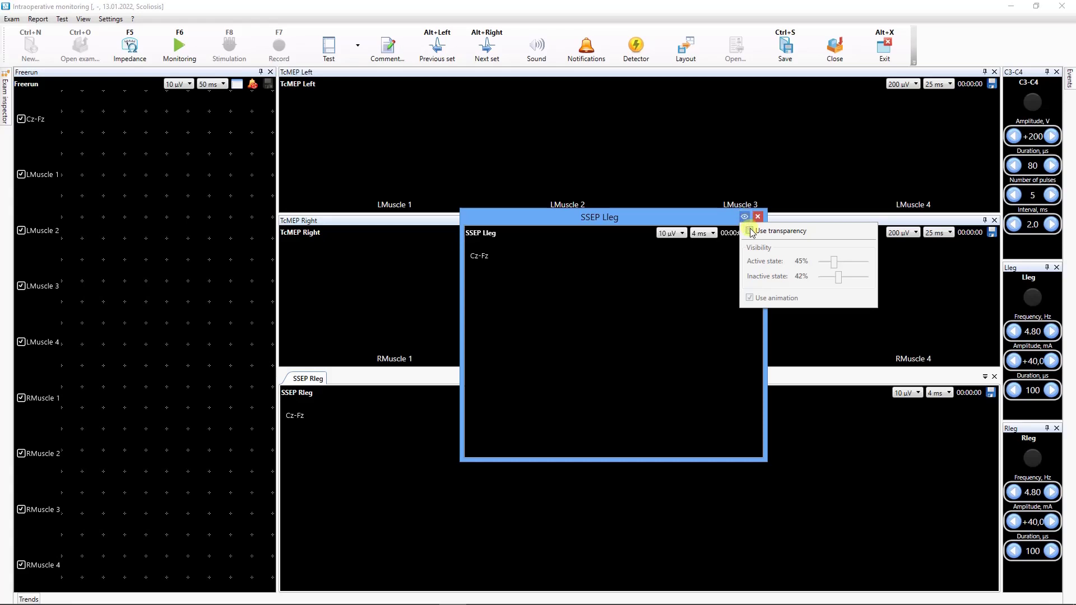
pyautogui.click(750, 230)
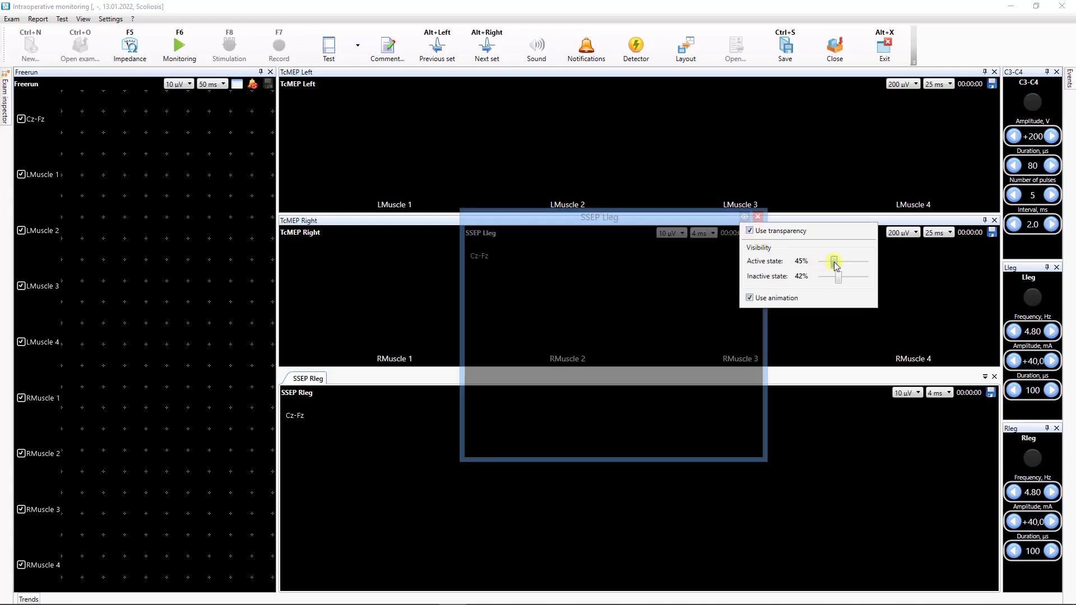
pyautogui.moveTo(834, 262)
pyautogui.mouseDown()
pyautogui.moveTo(855, 263)
pyautogui.moveTo(830, 264)
pyautogui.moveTo(854, 264)
pyautogui.moveTo(831, 264)
pyautogui.moveTo(840, 265)
pyautogui.mouseUp()
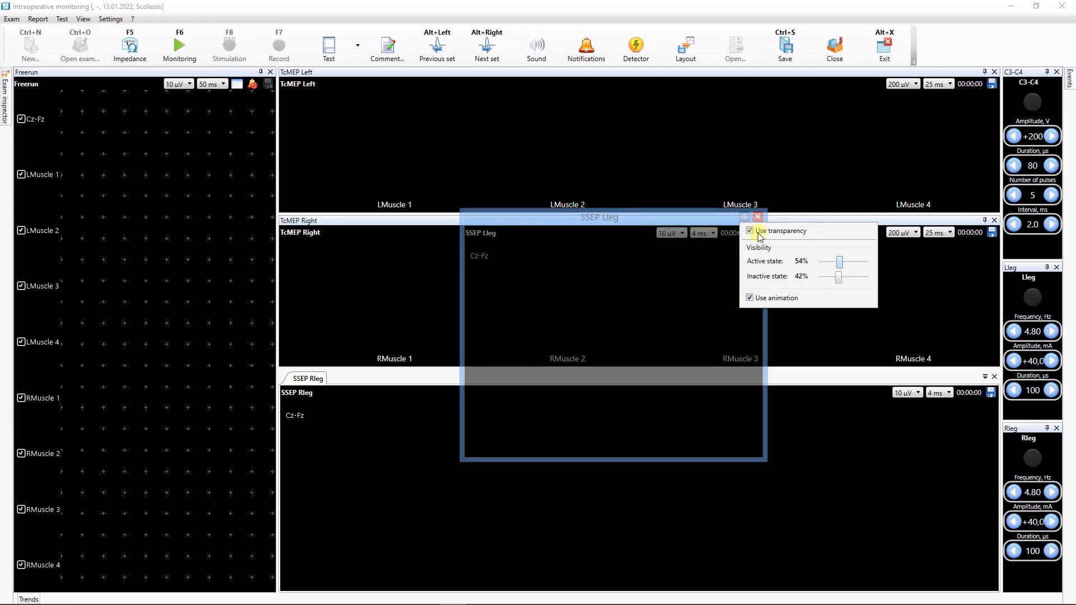
pyautogui.moveTo(656, 220); pyautogui.dragTo(566, 214)
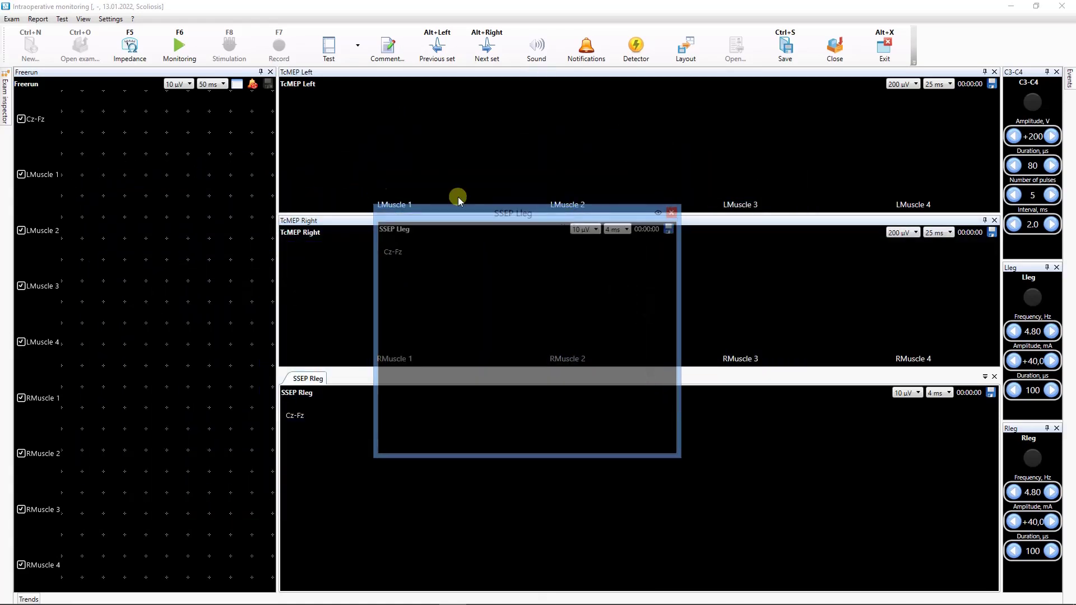
# - Pin Freerun as an auto-hiding side tab and slide it out to preview
pyautogui.click(261, 72)
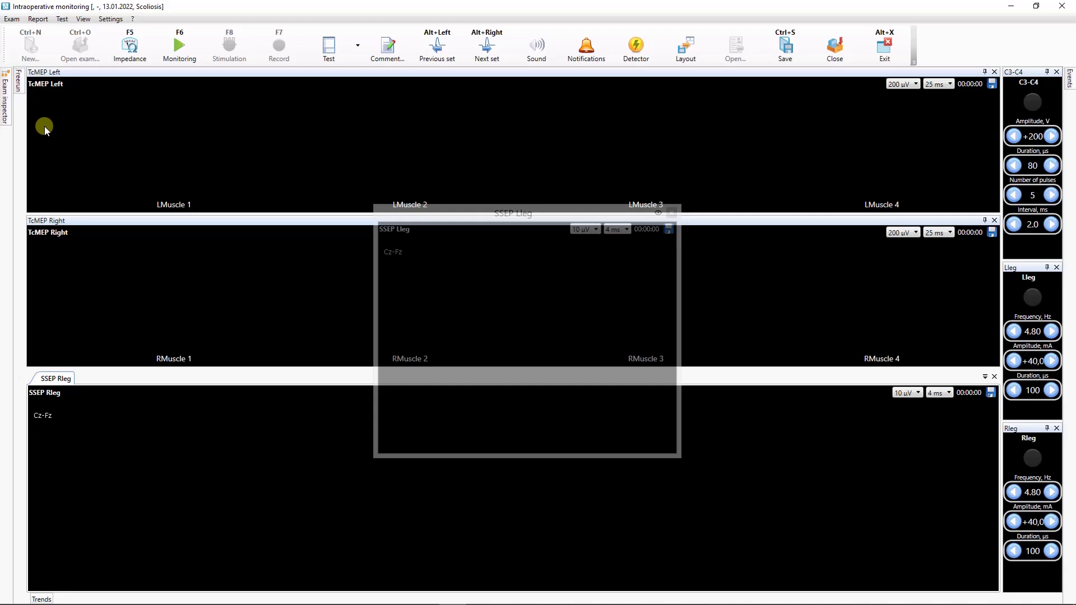
pyautogui.moveTo(18, 84)
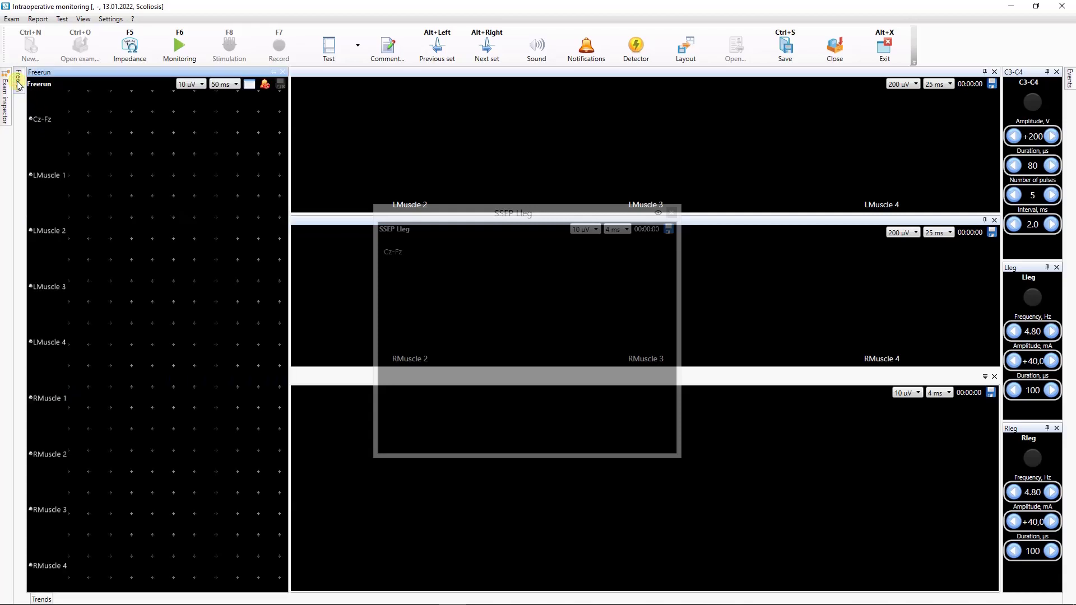
pyautogui.click(91, 100)
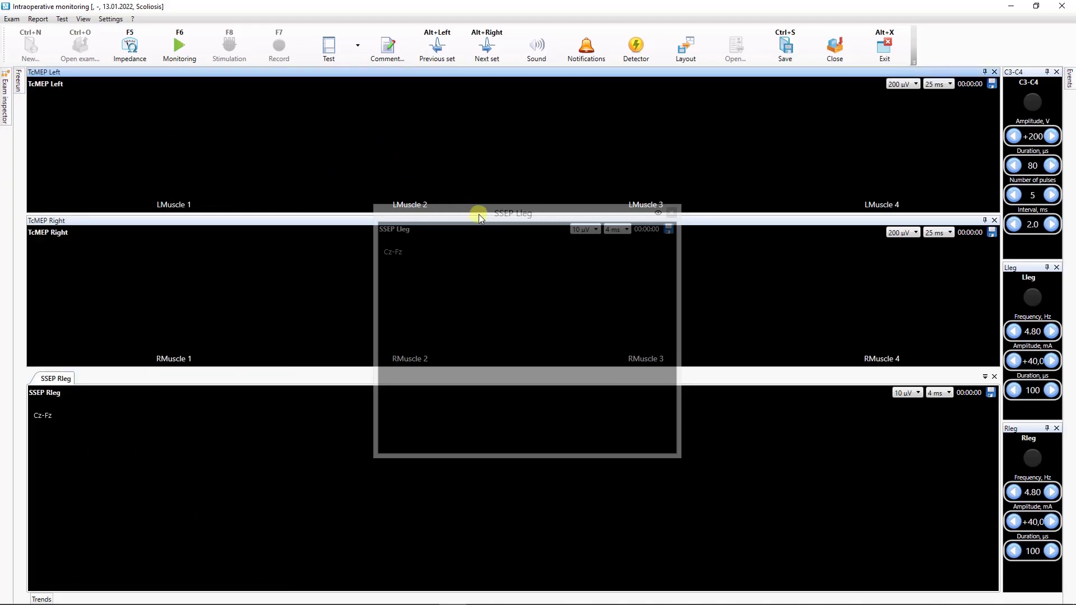
# - Close the floating SSEP Lleg window and reopen it from Exam inspector, centred mid-screen
pyautogui.moveTo(479, 214)
pyautogui.mouseDown()
pyautogui.moveTo(483, 174)
pyautogui.moveTo(462, 187)
pyautogui.moveTo(472, 195)
pyautogui.mouseUp()
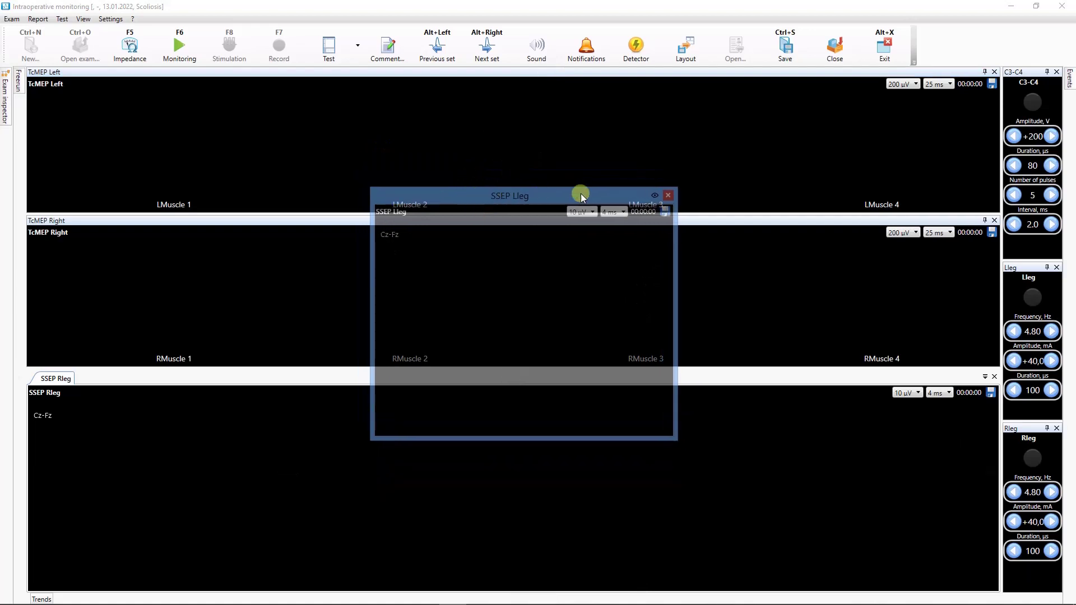
pyautogui.click(670, 195)
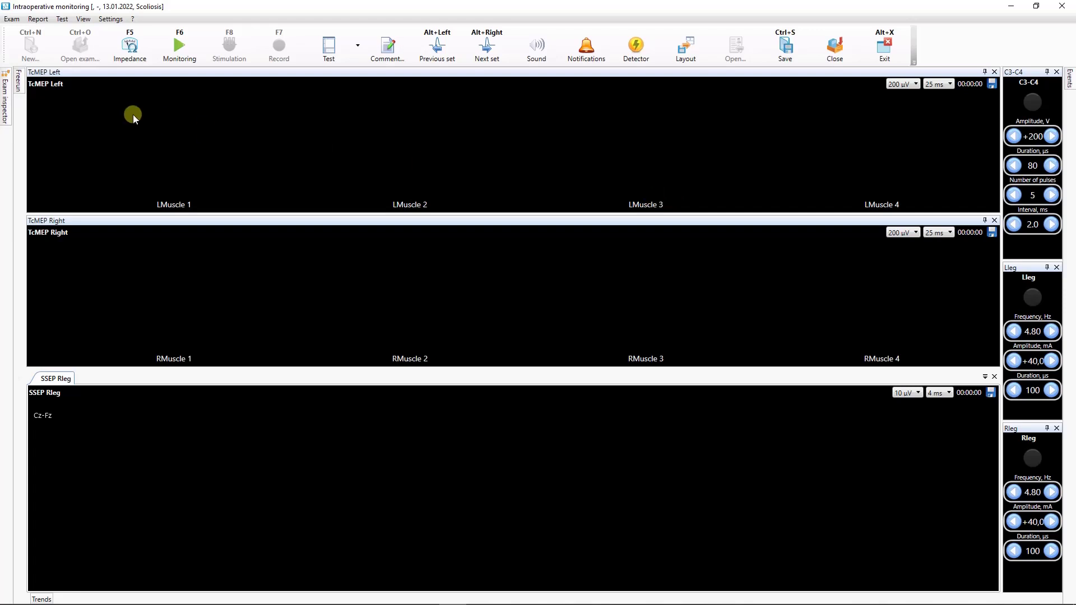
pyautogui.moveTo(10, 120)
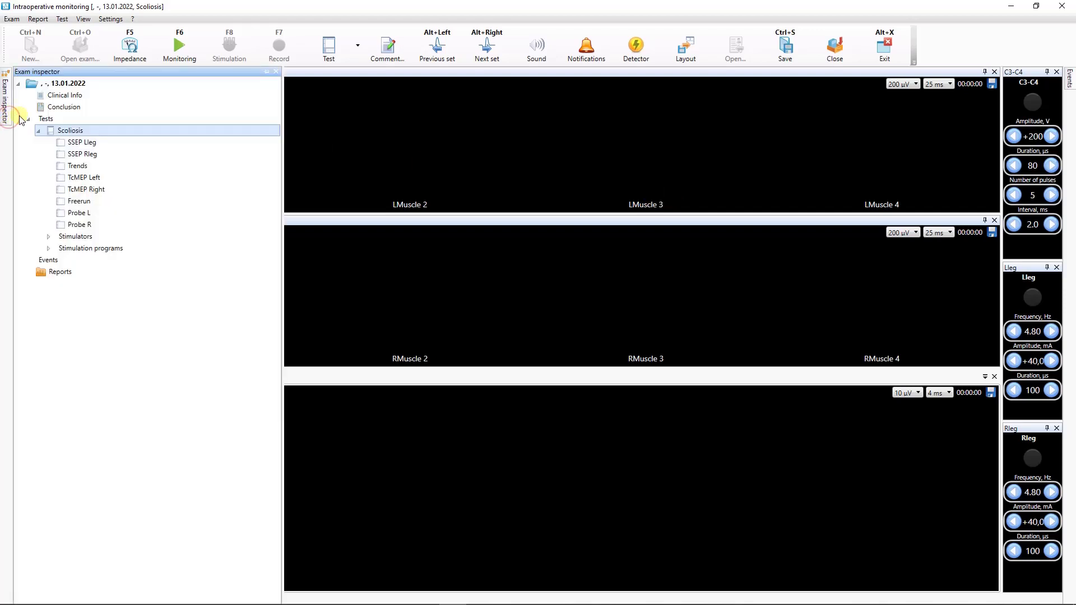
pyautogui.click(99, 143)
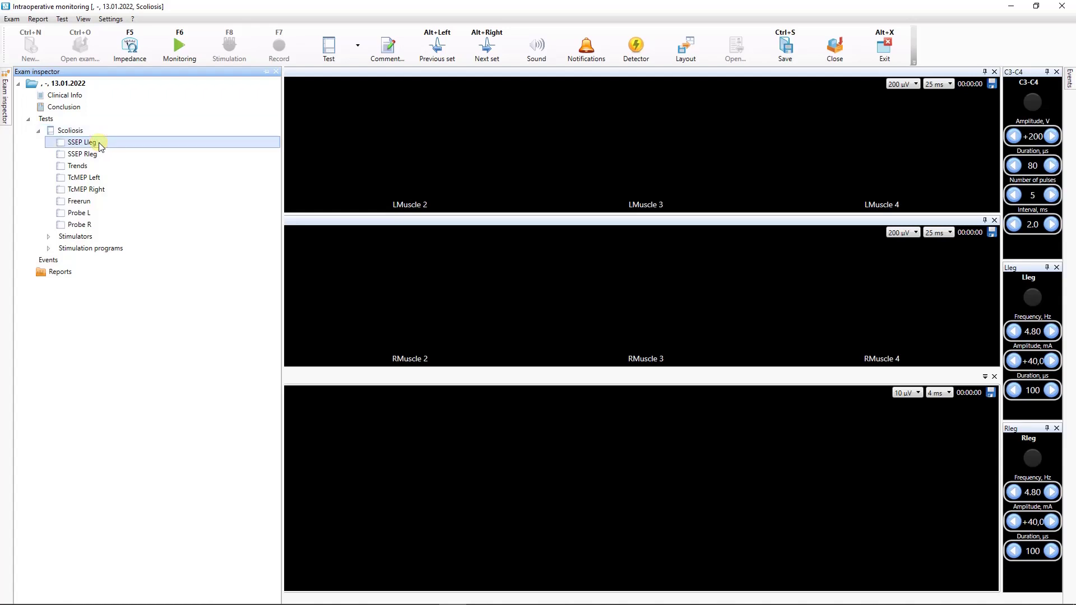
pyautogui.doubleClick(99, 143)
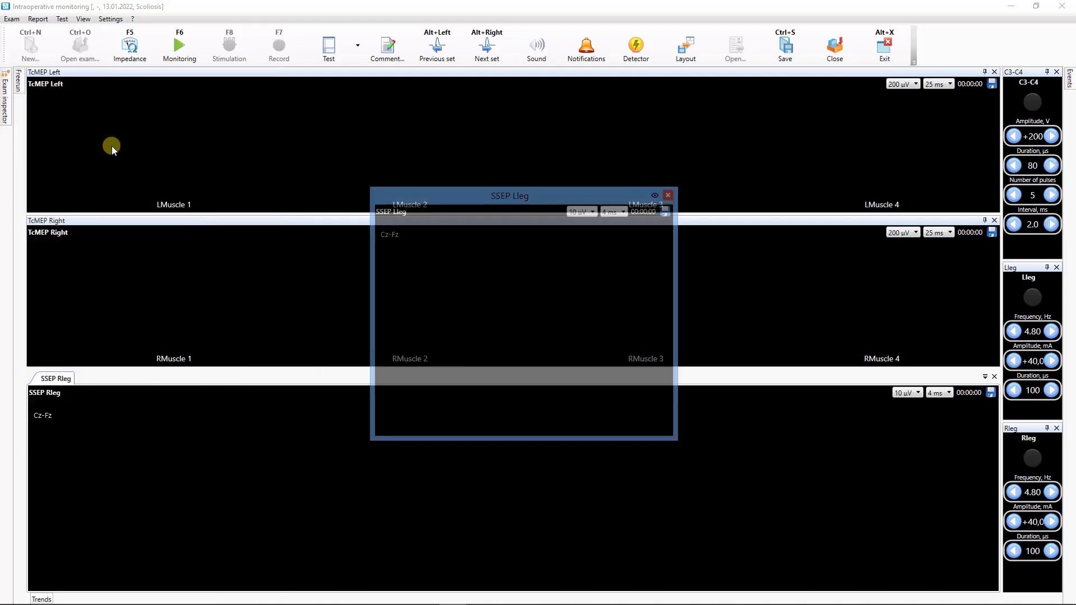
pyautogui.moveTo(475, 188); pyautogui.dragTo(499, 186)
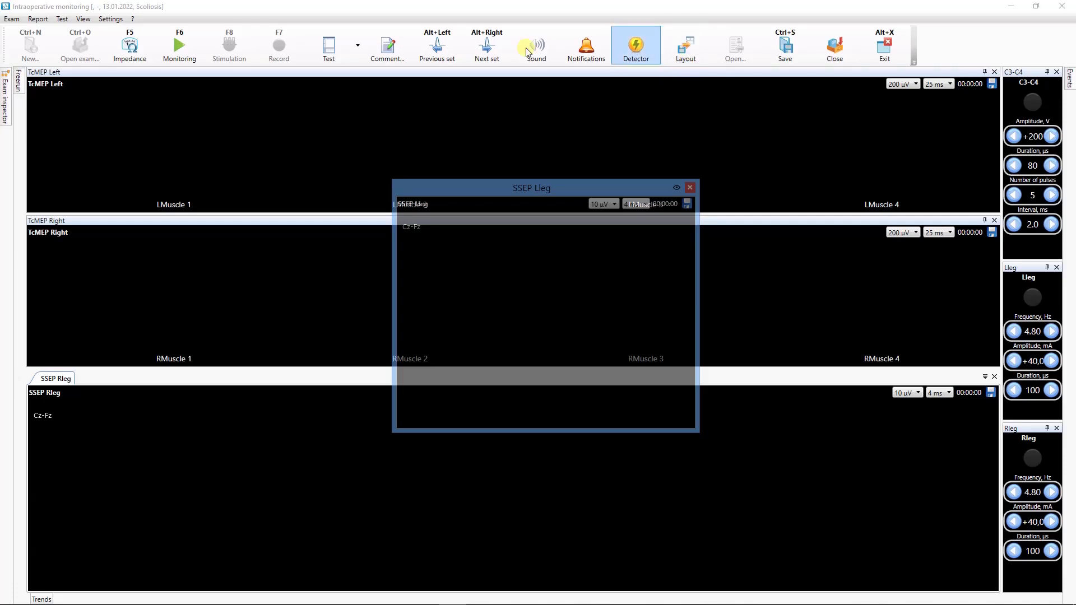
# - Save the current window arrangement as a layout named 'New', replacing the suggested MEP+SSEP
pyautogui.click(62, 19)
pyautogui.click(93, 424)
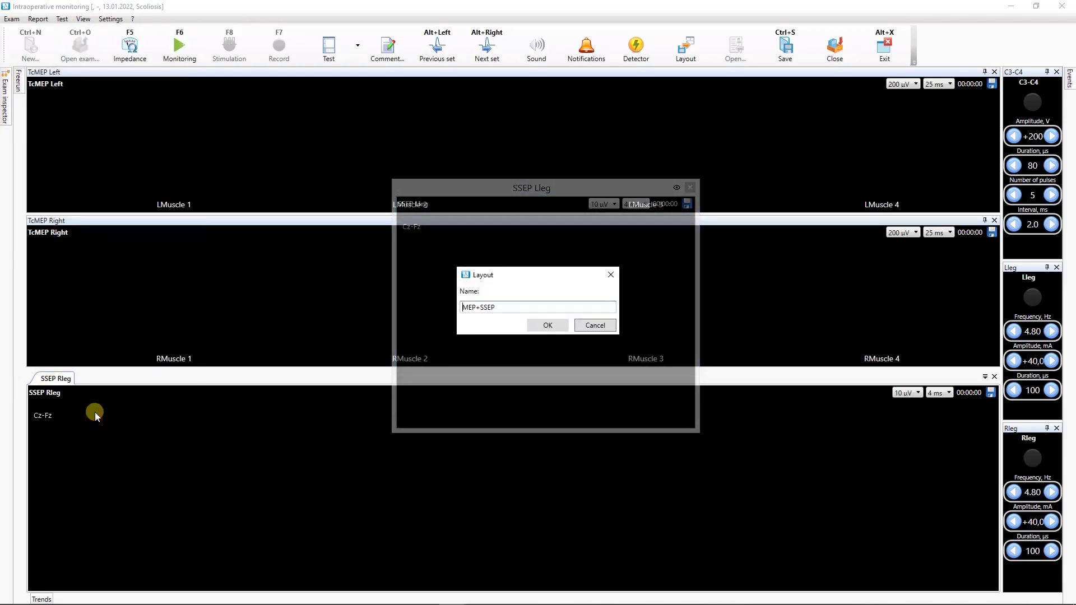
pyautogui.write('New')
pyautogui.press('Delete')
pyautogui.click(543, 327)
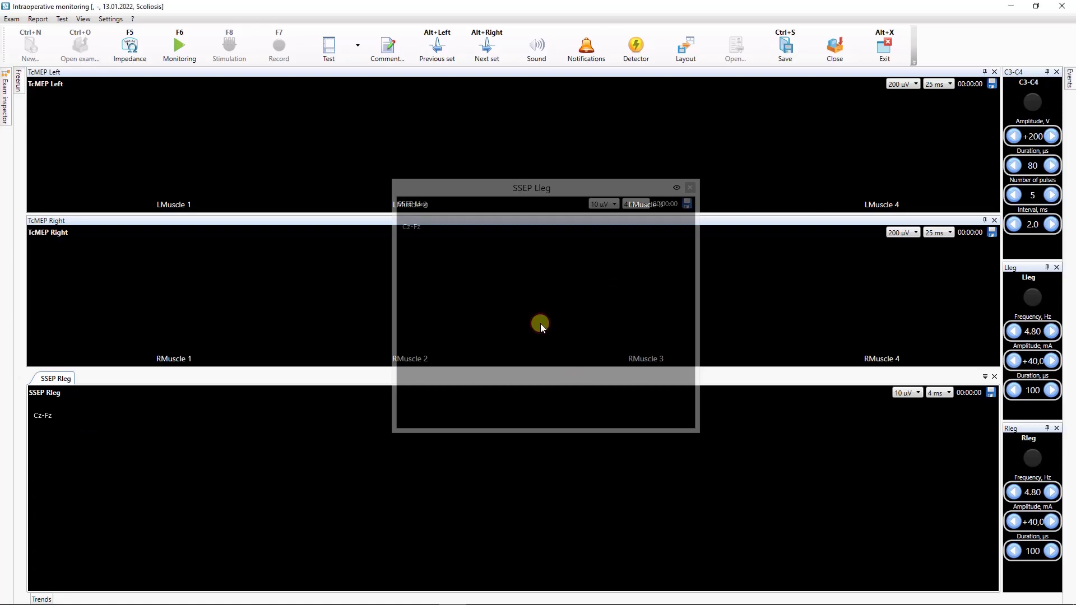
# - Switch between saved layouts: Pedicle screw test, MEP+SSEP, MEP, then MEP+SSEP again
pyautogui.click(685, 47)
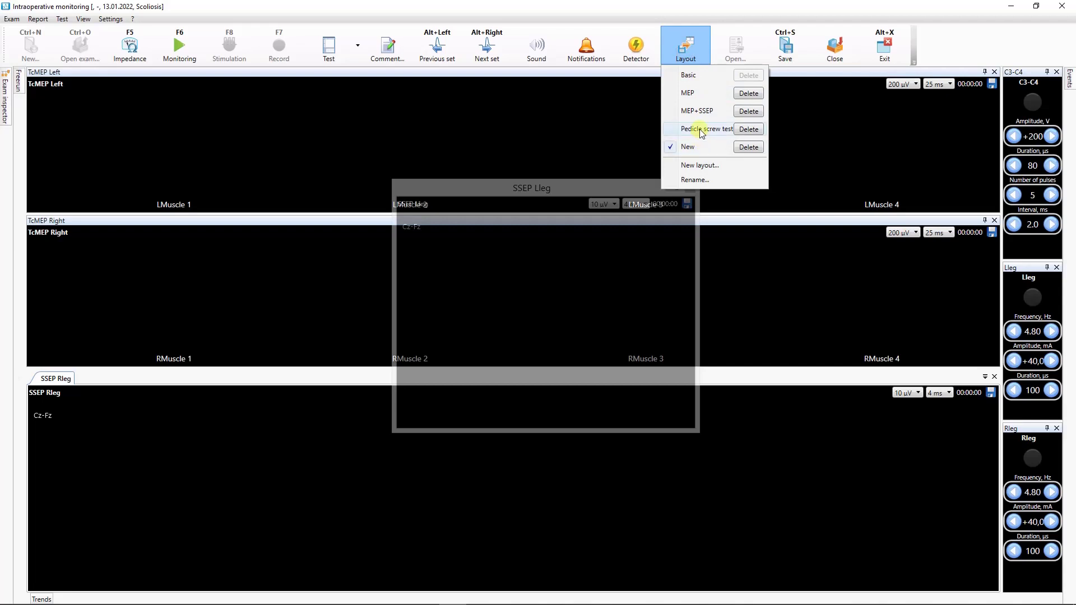
pyautogui.click(700, 130)
pyautogui.click(684, 49)
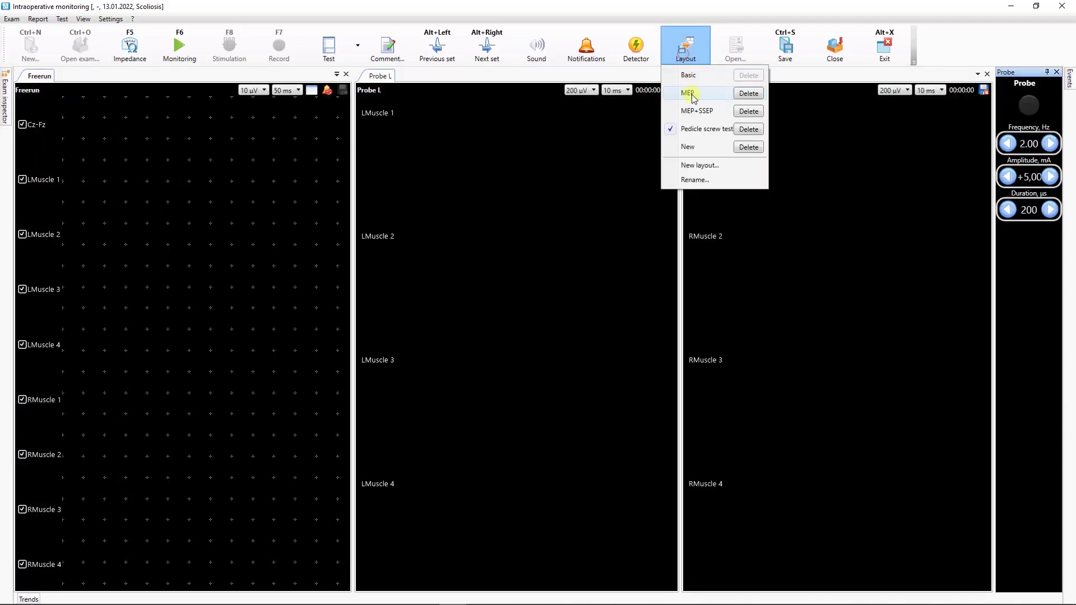
pyautogui.click(695, 115)
pyautogui.click(685, 50)
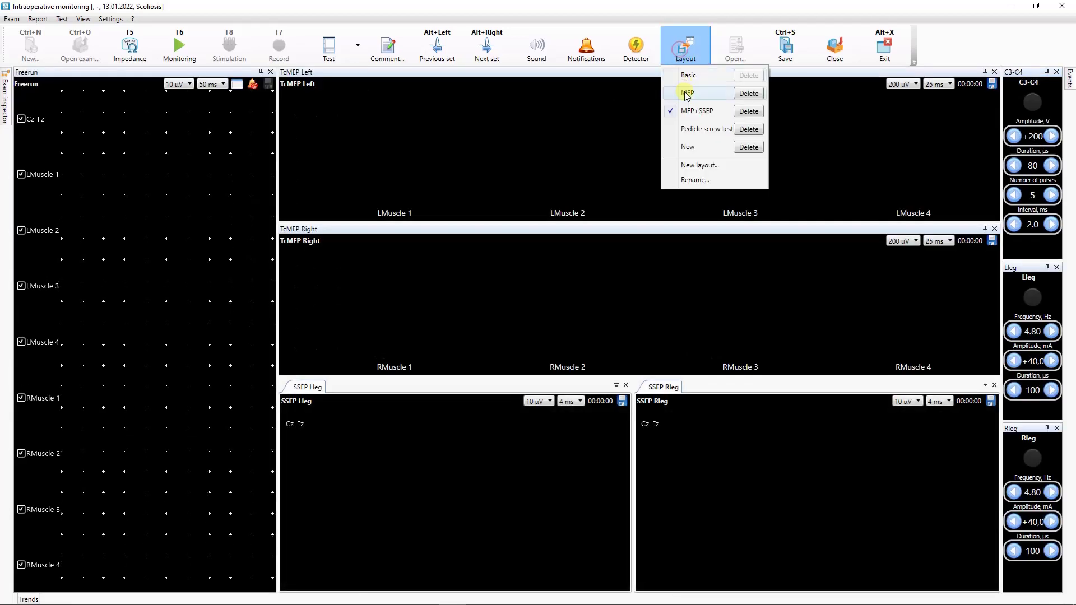
pyautogui.click(684, 87)
pyautogui.click(686, 52)
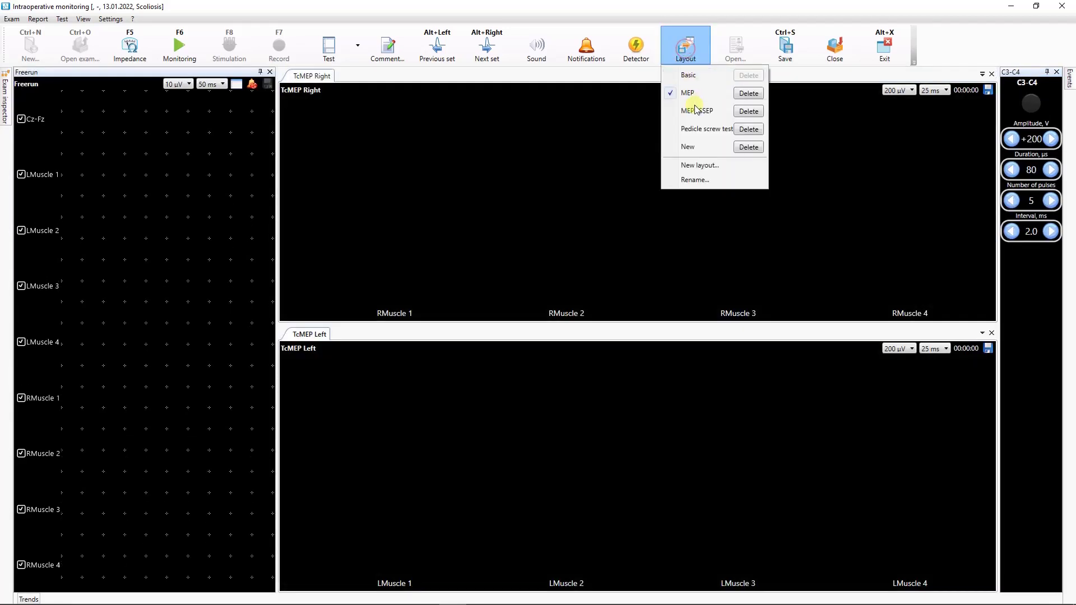
pyautogui.click(695, 106)
# - Delete the saved layout named 'New' and confirm the removal
pyautogui.click(686, 47)
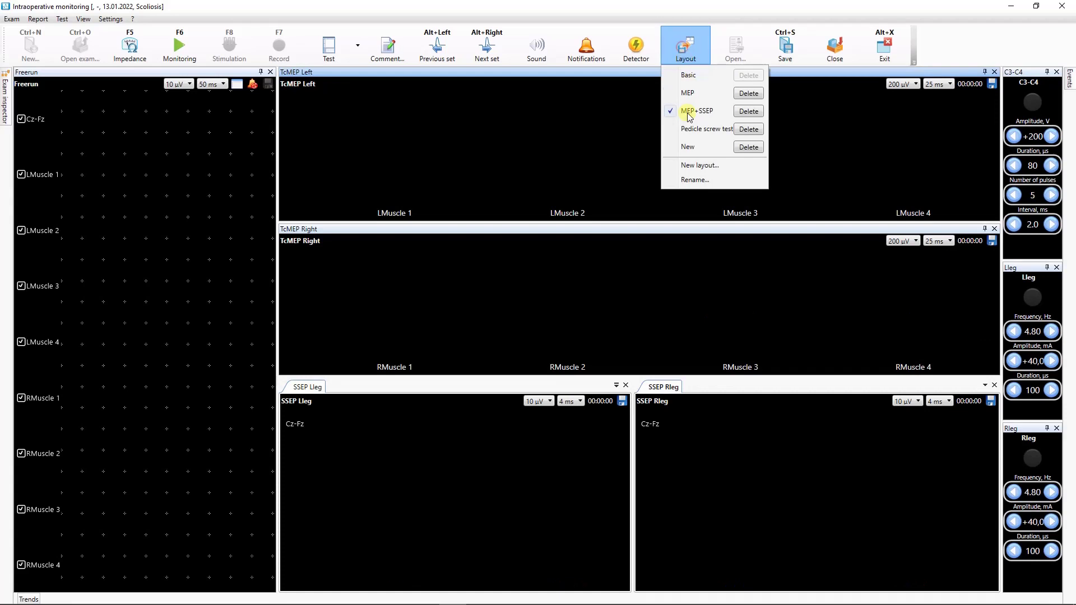
pyautogui.click(746, 147)
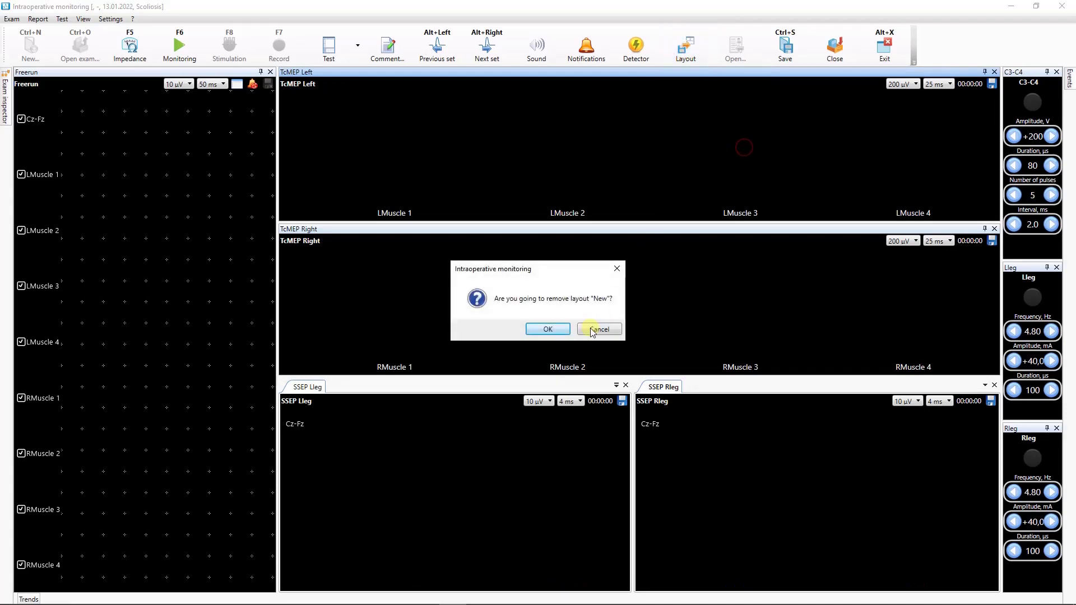
pyautogui.click(548, 329)
# - Open Rename for the Basic layout and close it without changes
pyautogui.click(686, 48)
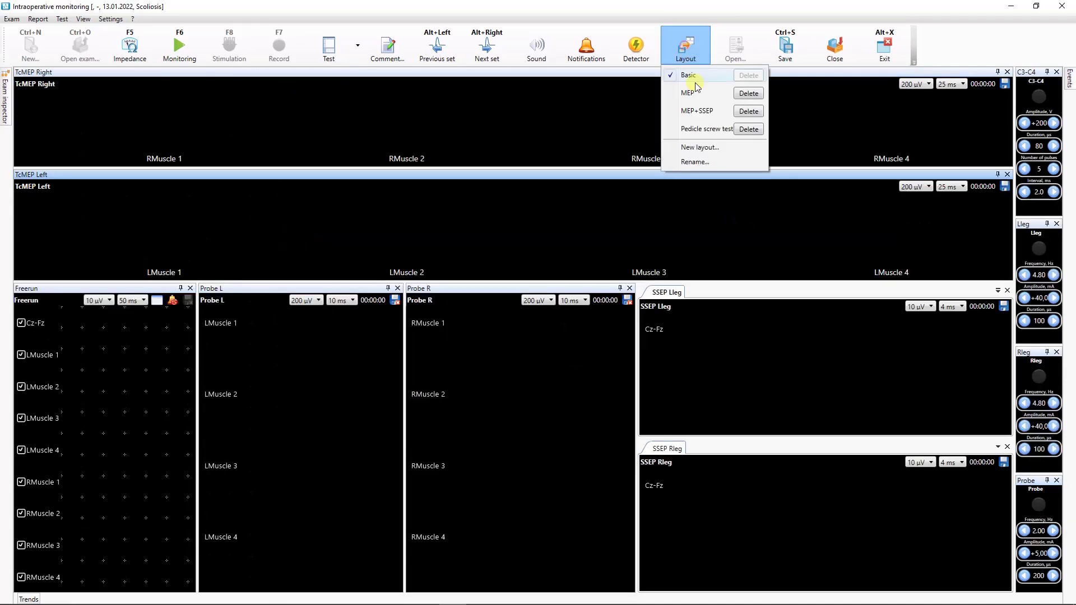
pyautogui.click(706, 165)
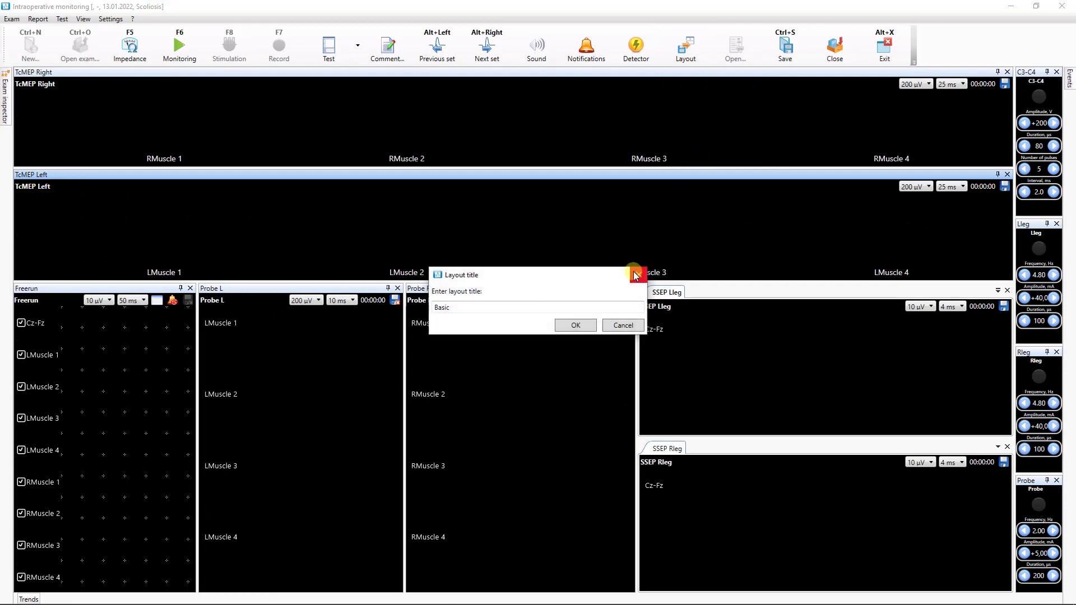
pyautogui.click(638, 274)
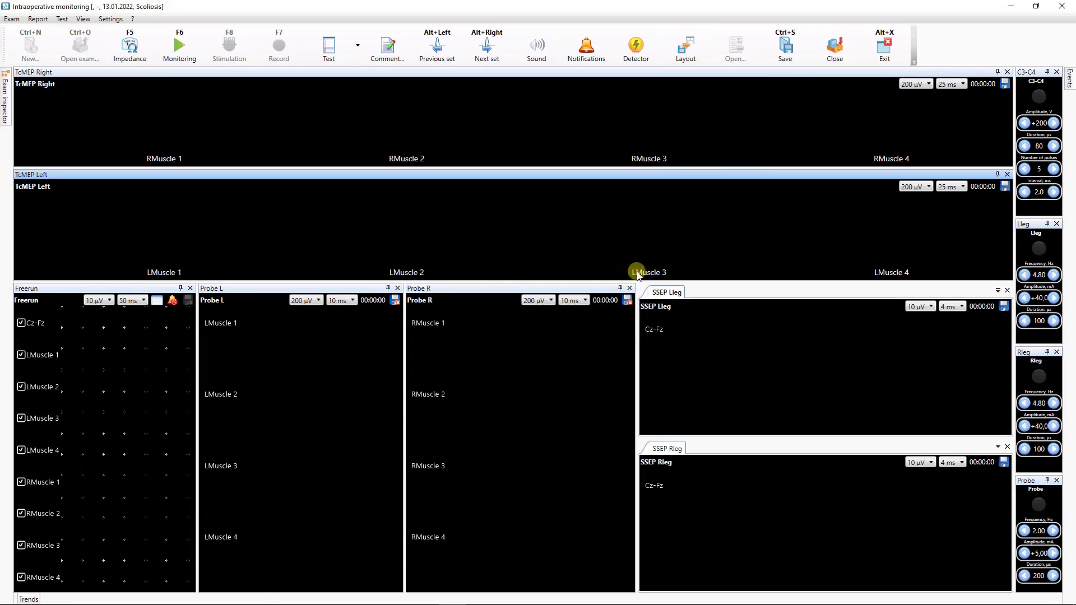
# - Create a new layout excluding Trends, TcMEP Left/Right and Probe L/R, keeping Freerun and SSEP windows
pyautogui.click(682, 57)
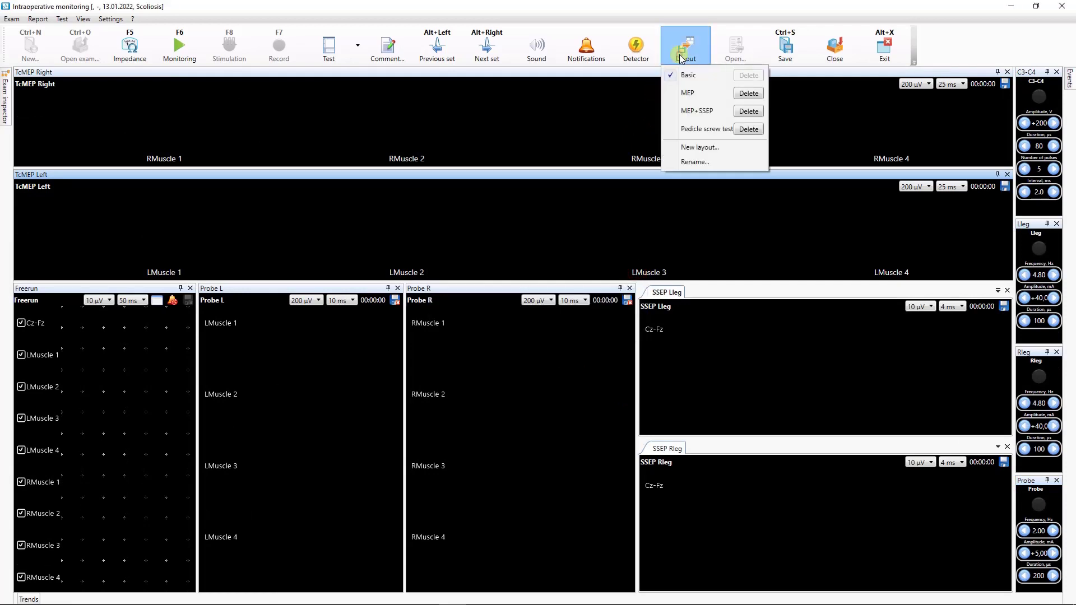
pyautogui.click(704, 146)
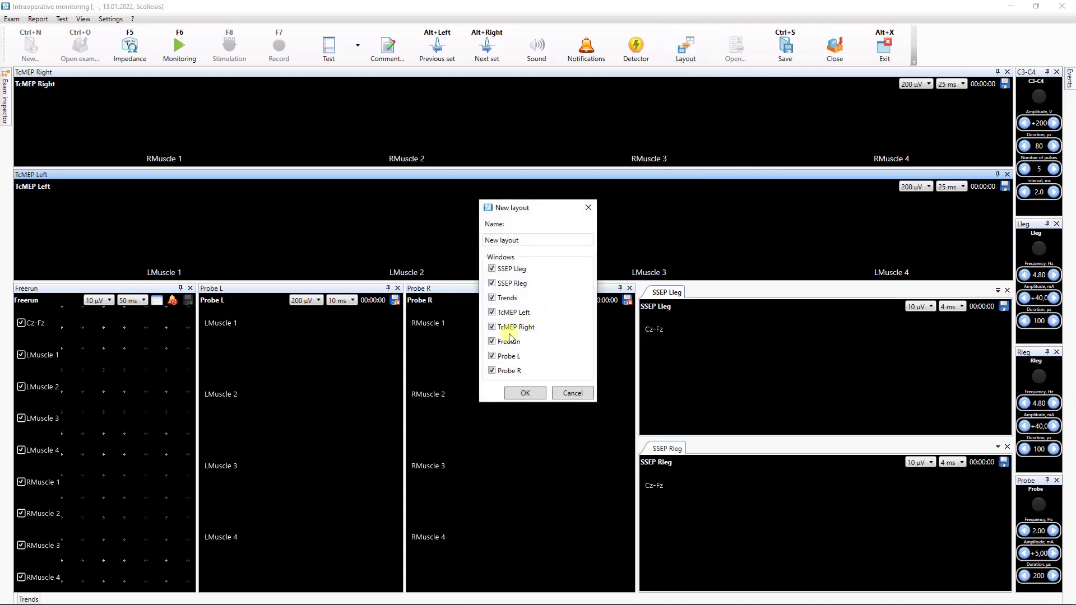
pyautogui.click(492, 298)
pyautogui.click(493, 312)
pyautogui.click(492, 327)
pyautogui.click(492, 355)
pyautogui.click(492, 357)
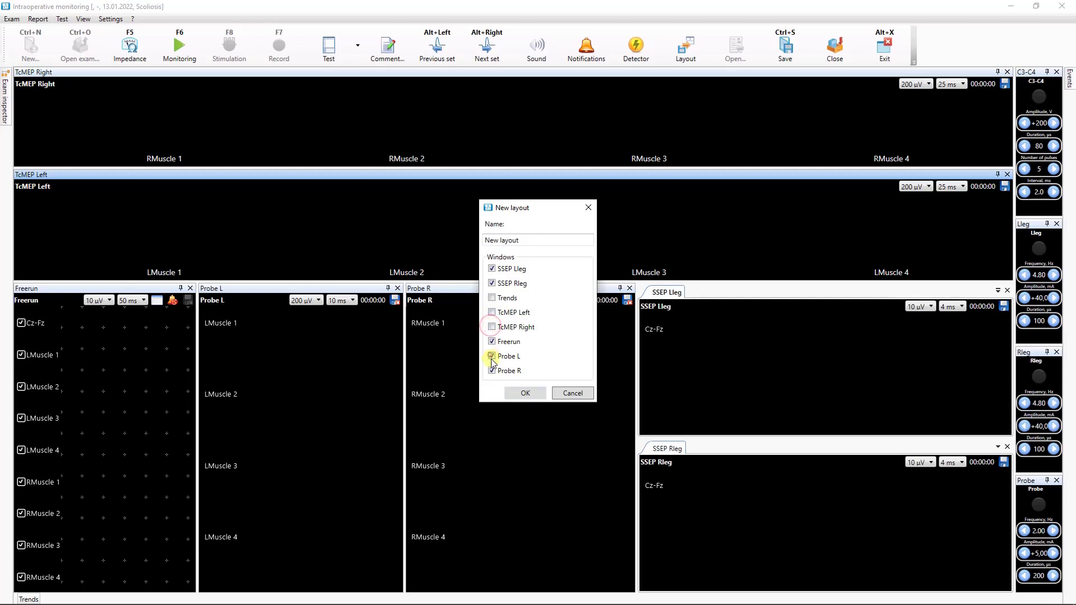
pyautogui.click(492, 371)
pyautogui.click(526, 396)
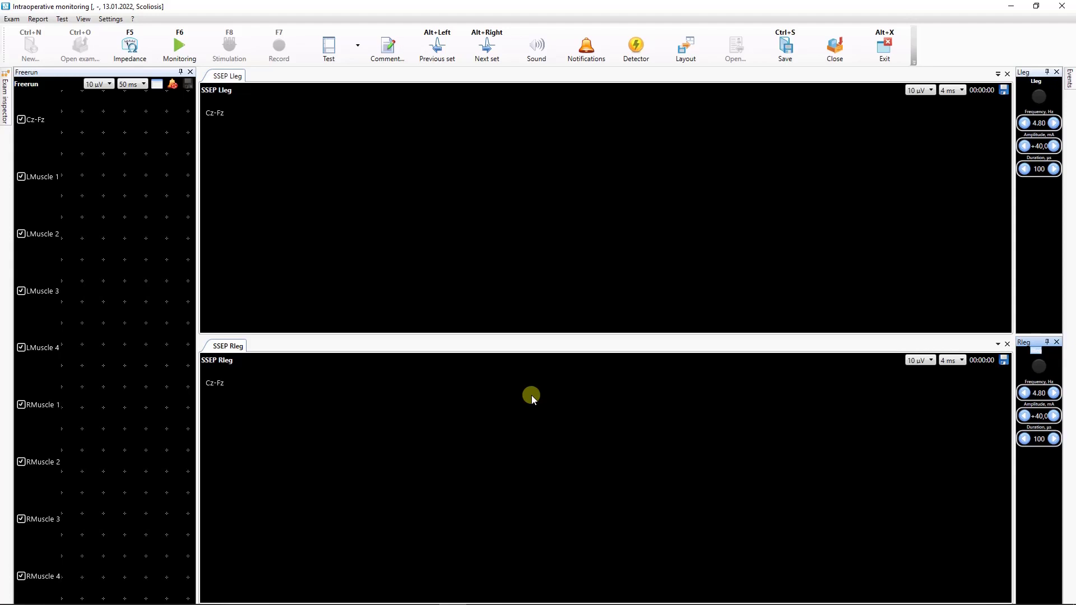
# - Enable the Layouts toolbar listing Basic, MEP, MEP+SSEP and New layout via Toolbar setup
pyautogui.click(823, 56)
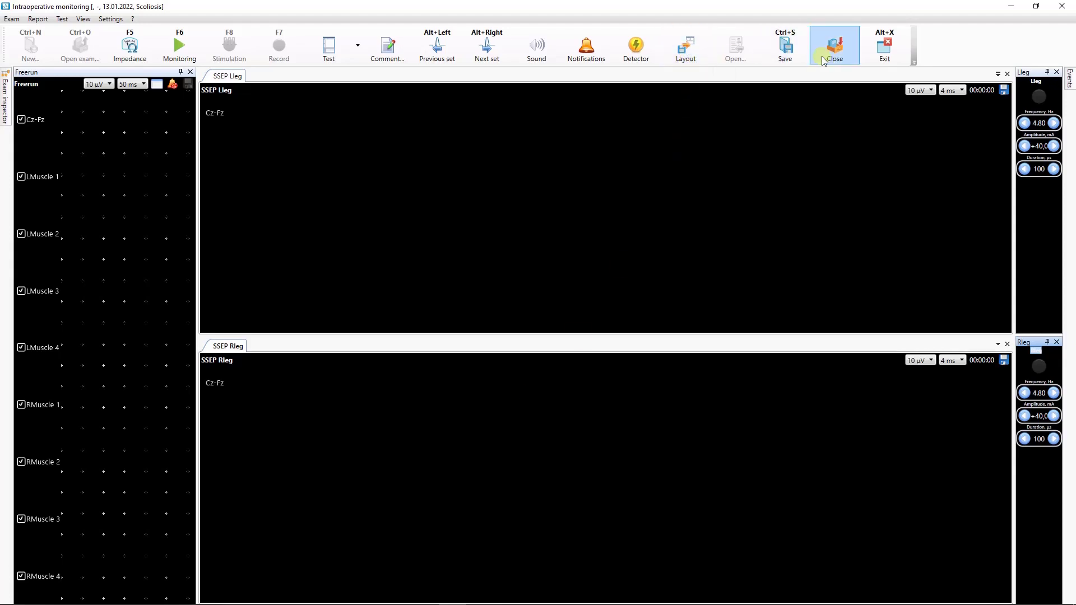
pyautogui.click(913, 53)
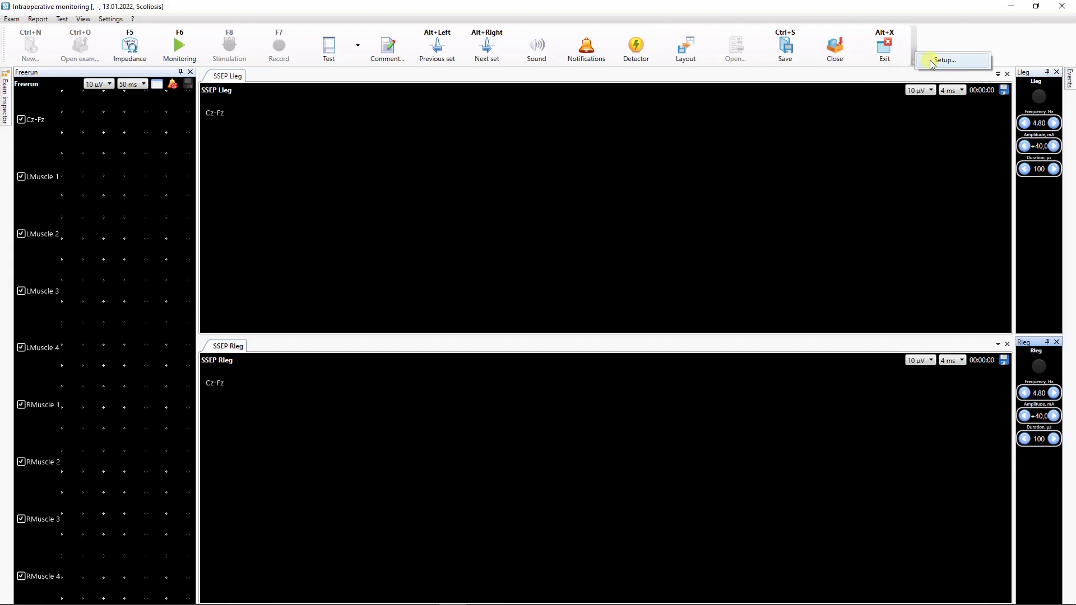
pyautogui.click(932, 62)
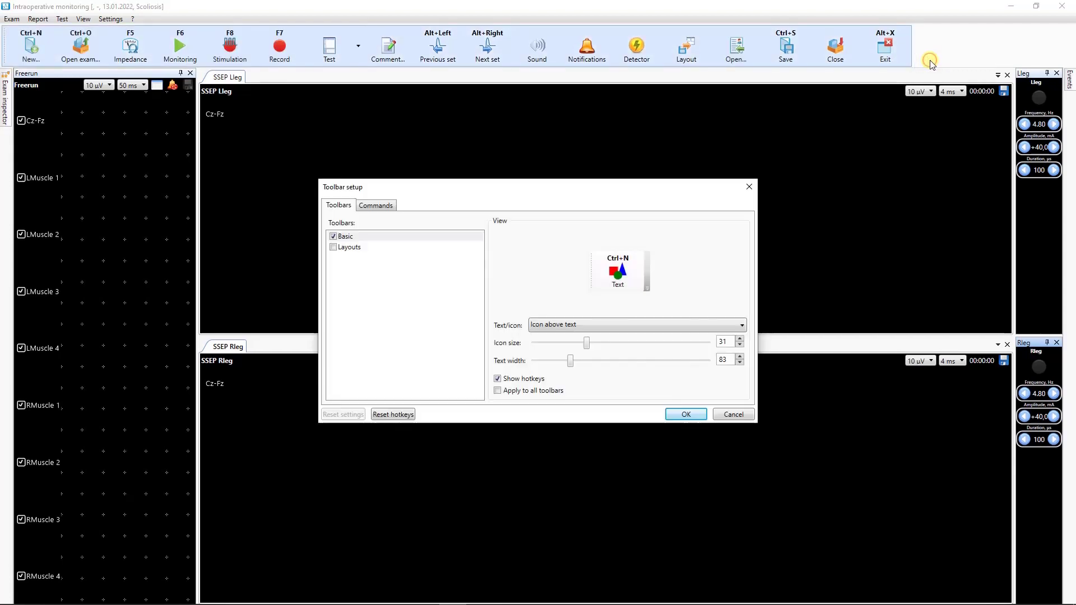
pyautogui.click(333, 247)
pyautogui.click(372, 205)
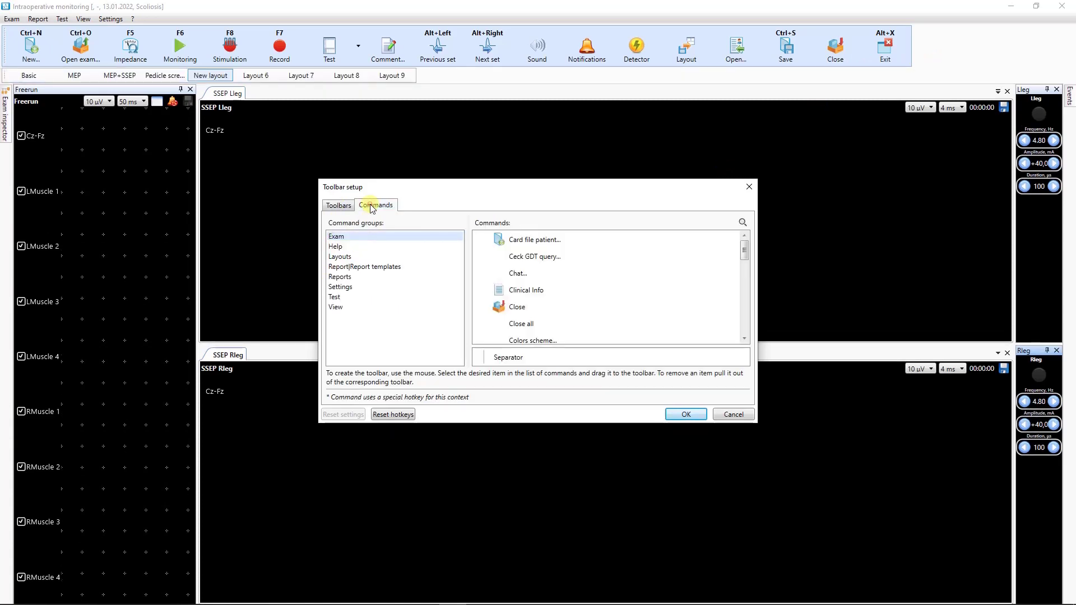
# - Select Layout 6 through Layout 9 in the Layouts command group, leaving Layout 9's hotkey unchanged
pyautogui.click(340, 257)
pyautogui.click(497, 259)
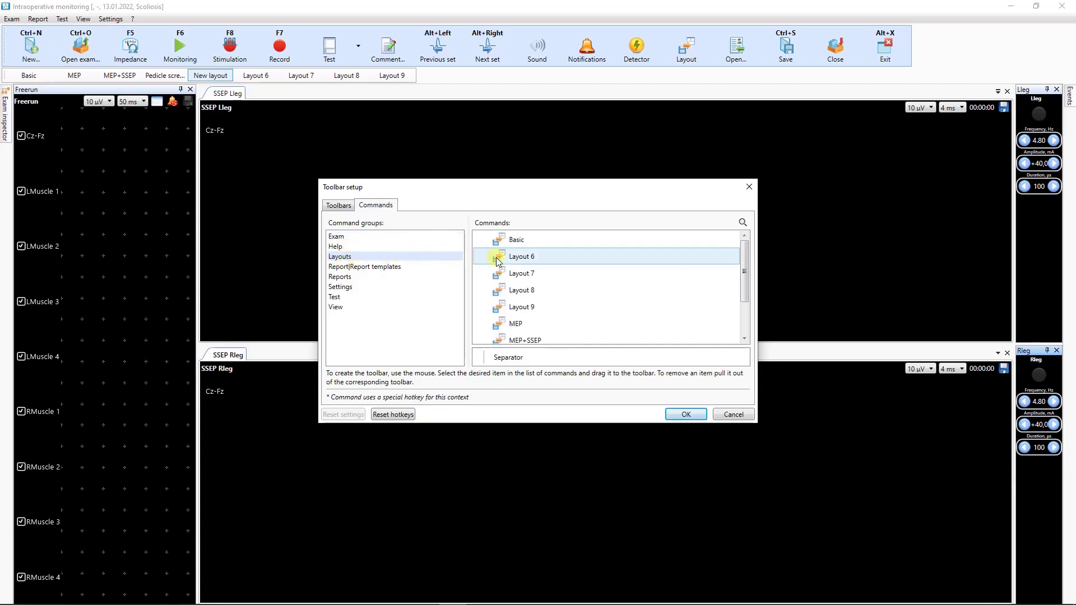
pyautogui.click(537, 272)
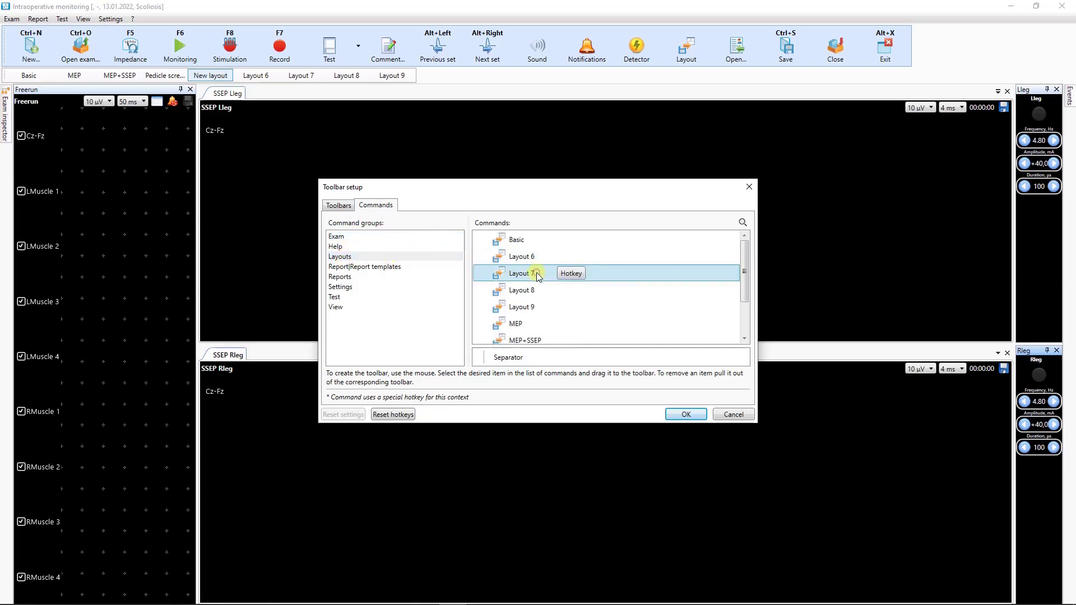
pyautogui.click(533, 290)
pyautogui.click(531, 306)
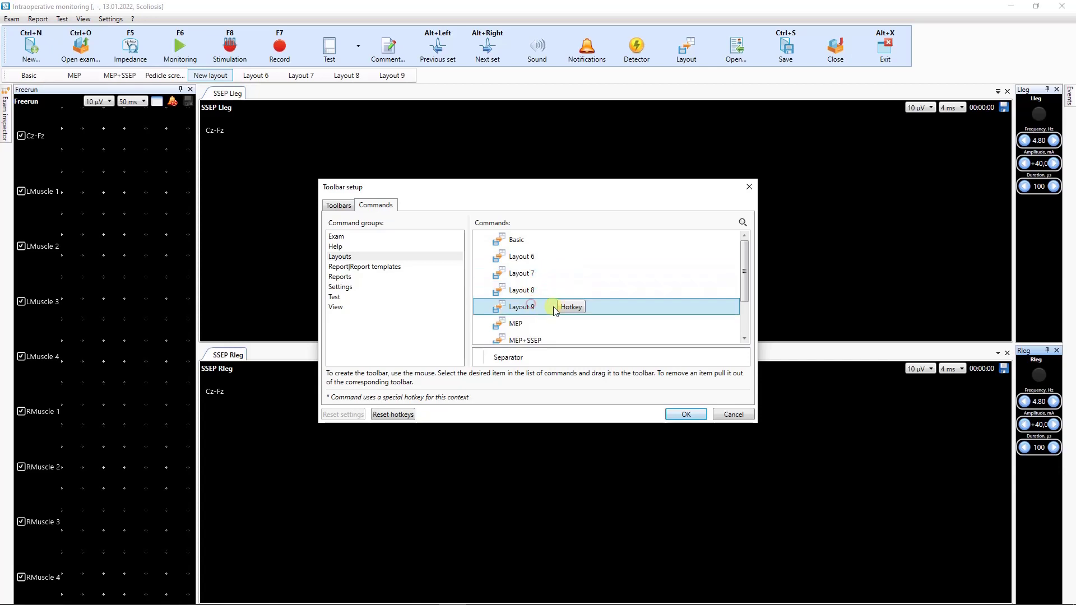
pyautogui.click(570, 306)
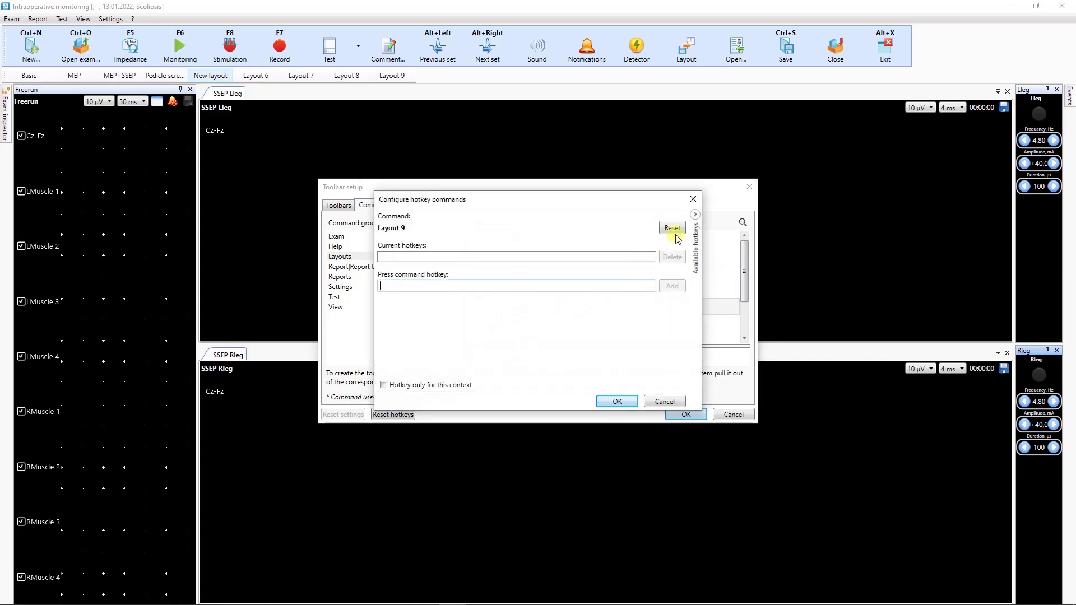
pyautogui.click(693, 201)
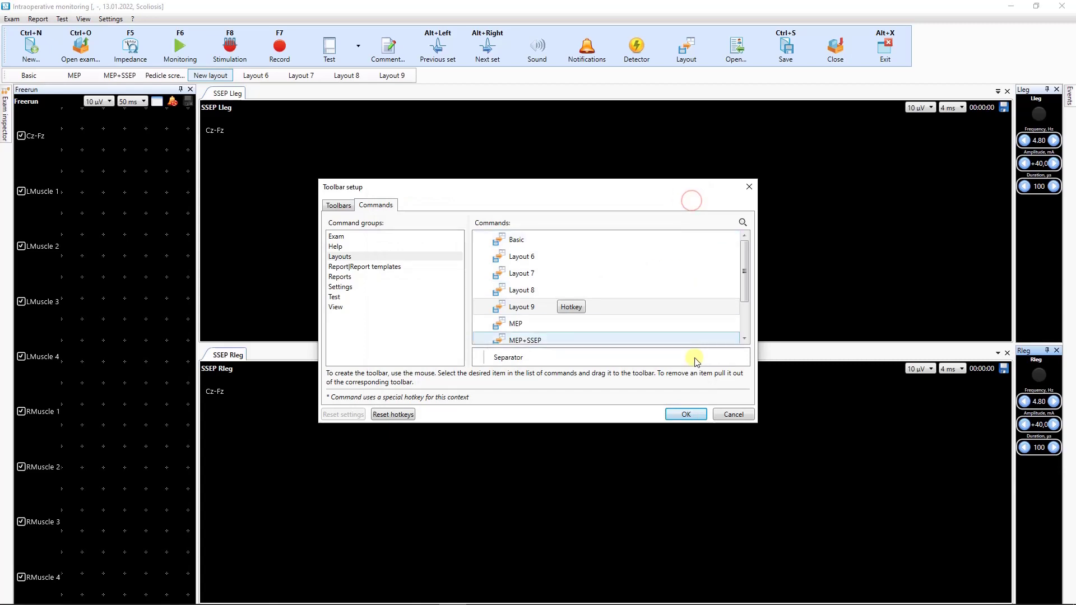
pyautogui.click(686, 415)
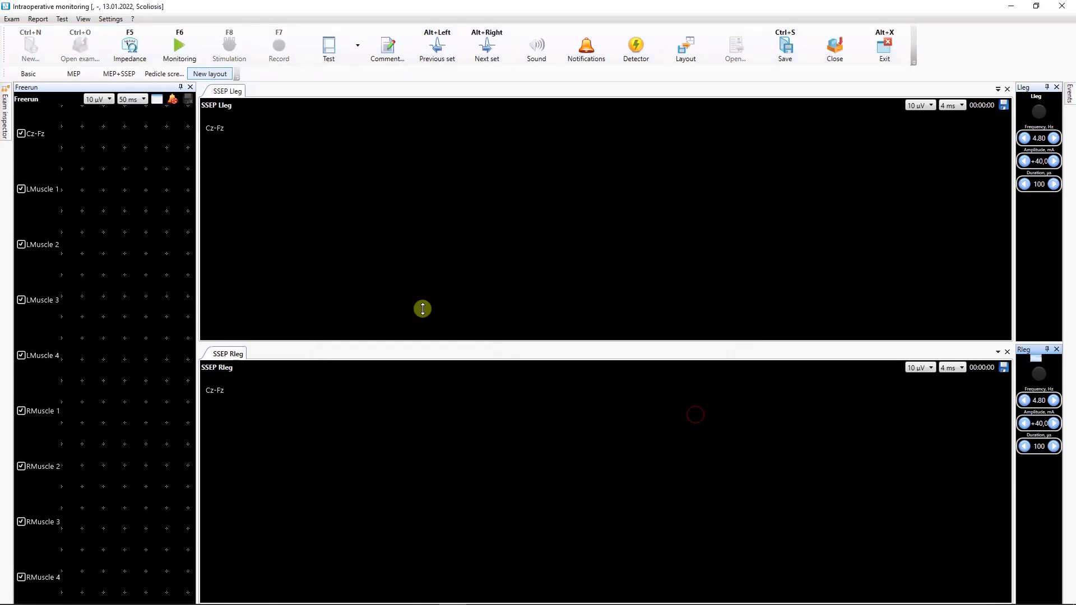
pyautogui.moveTo(3, 75)
pyautogui.mouseDown()
pyautogui.moveTo(59, 73)
pyautogui.moveTo(4, 103)
pyautogui.moveTo(10, 60)
pyautogui.moveTo(8, 74)
pyautogui.mouseUp()
pyautogui.click(25, 76)
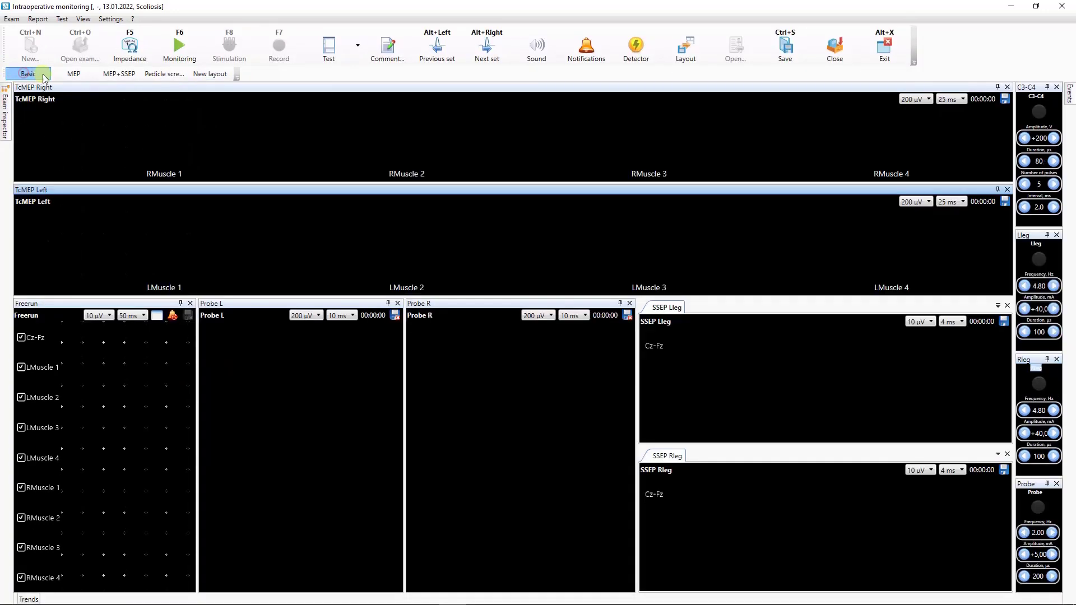
pyautogui.click(66, 74)
pyautogui.click(108, 74)
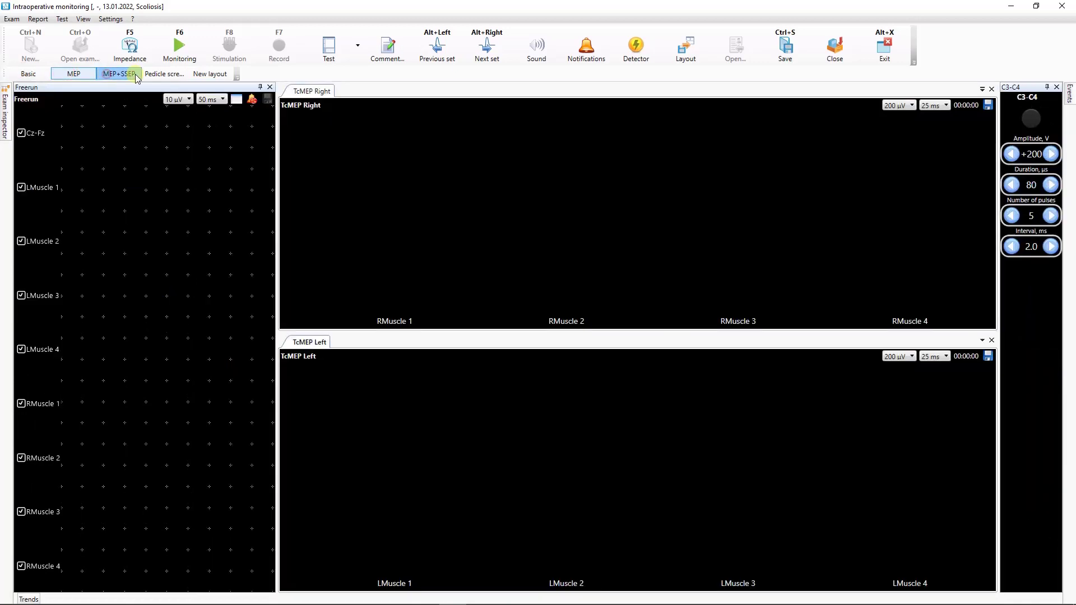
pyautogui.click(166, 75)
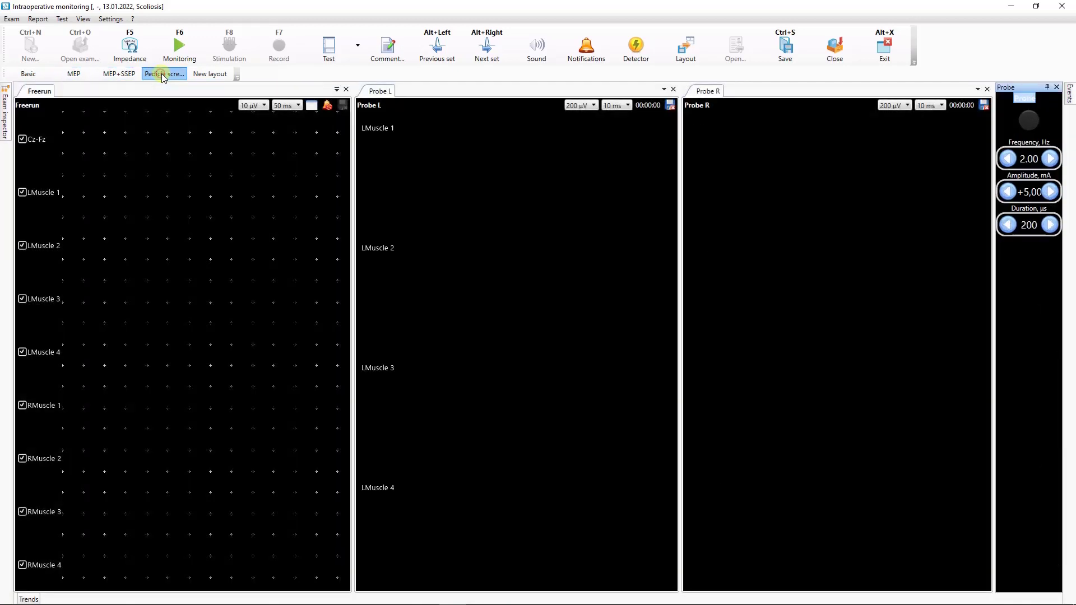
pyautogui.click(208, 74)
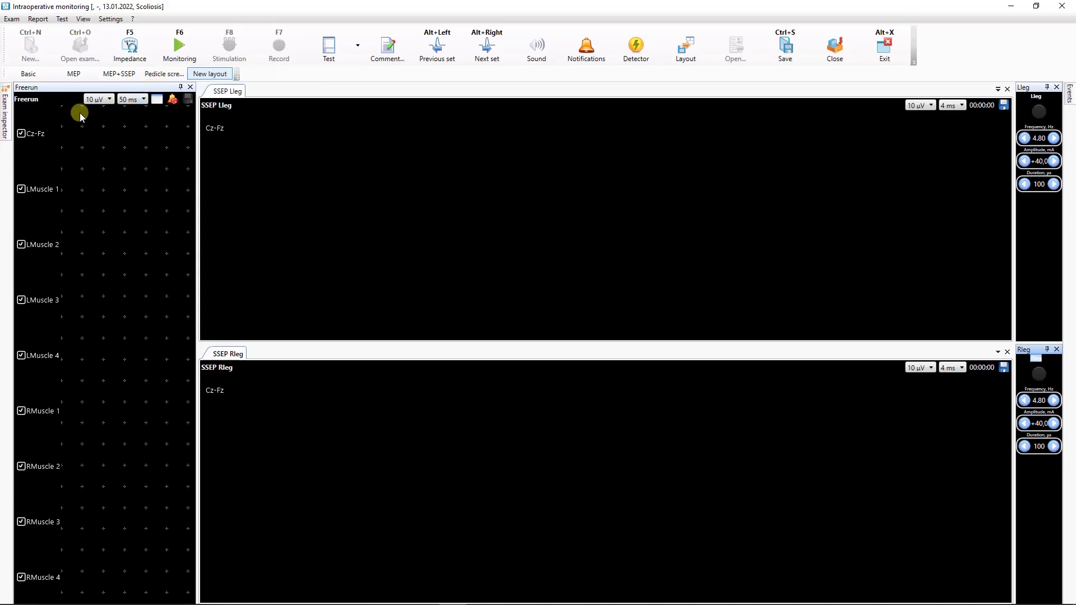
# - Turn off Show\hide headers in the Test menu so the Freerun and SSEP panes lose their title bars
pyautogui.click(62, 19)
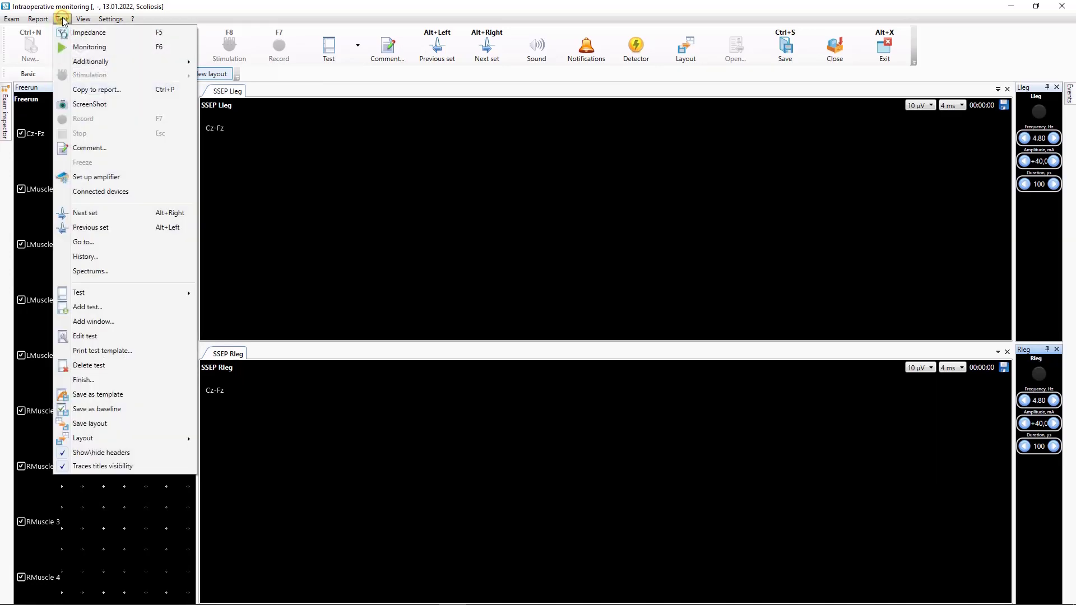
pyautogui.click(87, 453)
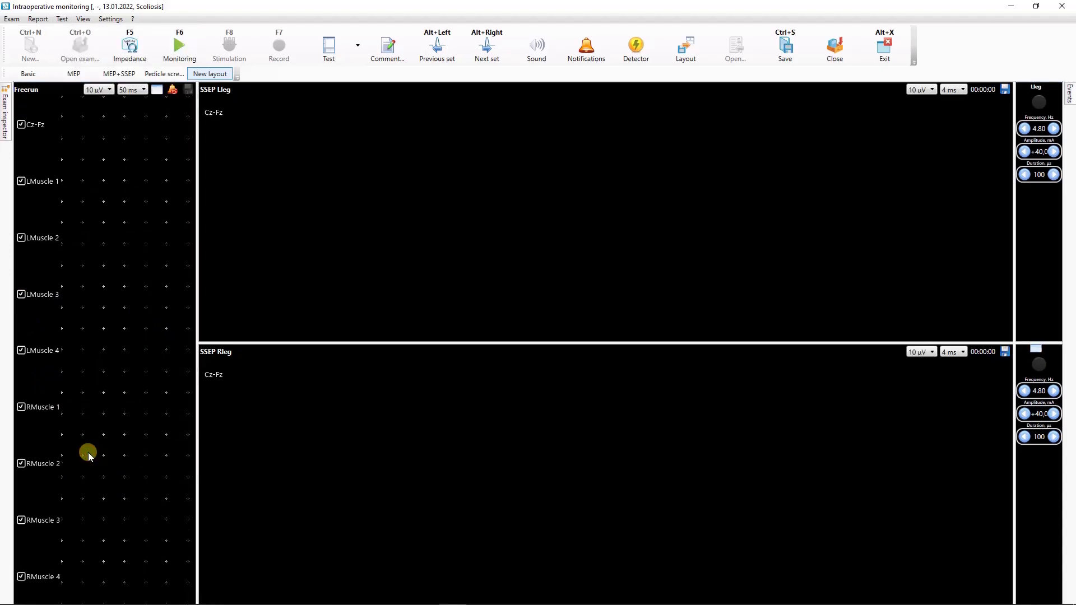